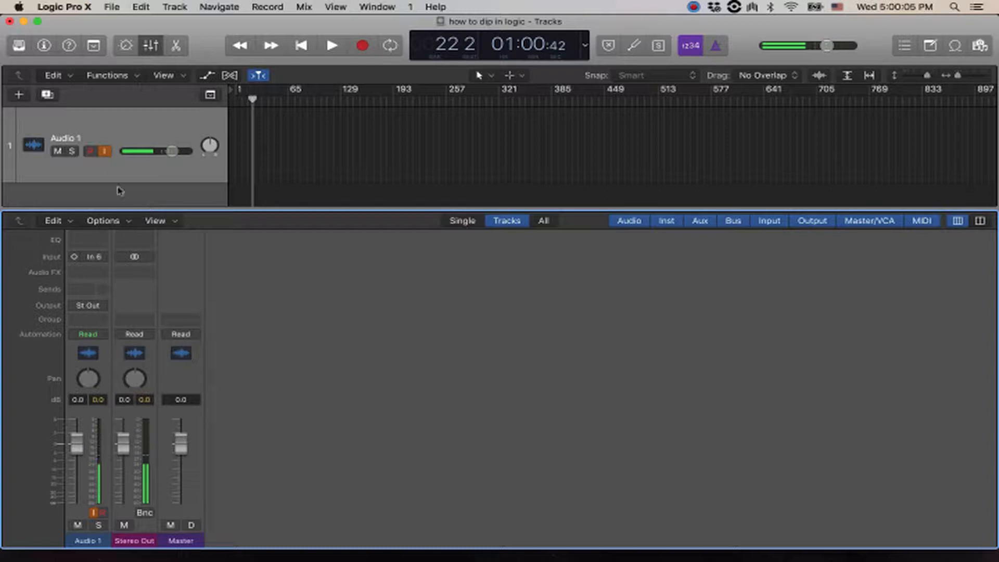
# - Add three new audio tracks to the project
pyautogui.click(19, 95)
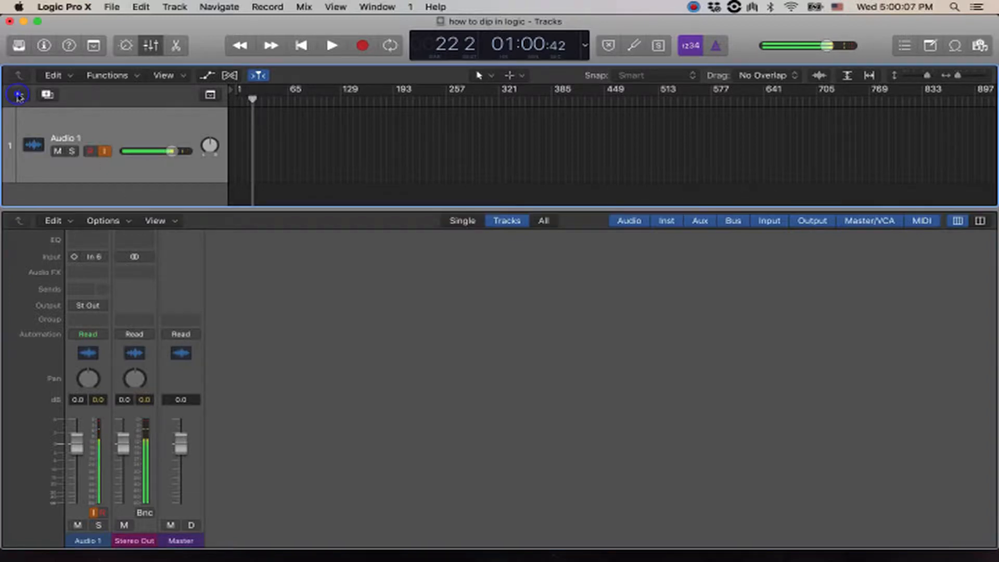
pyautogui.write('3')
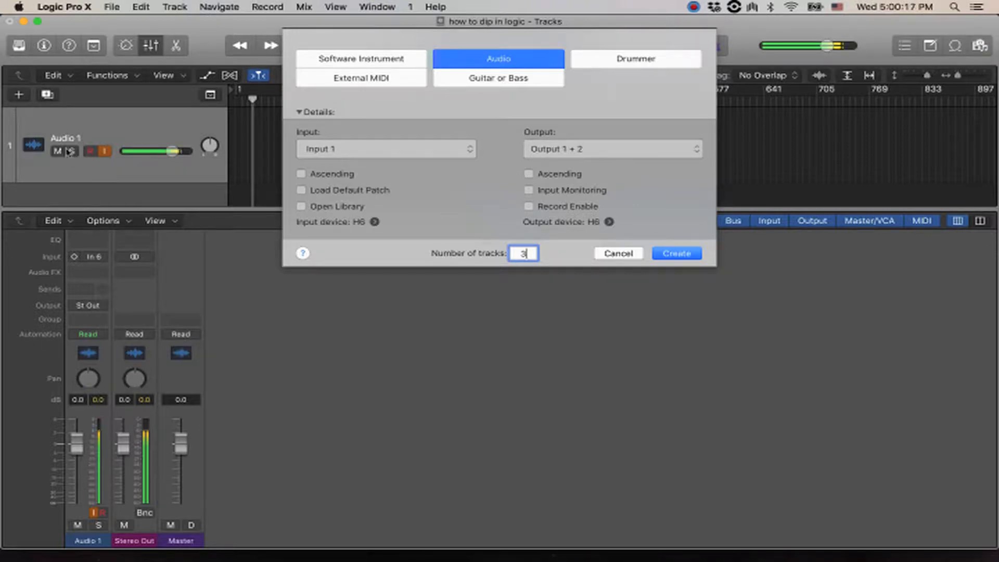
pyautogui.click(669, 254)
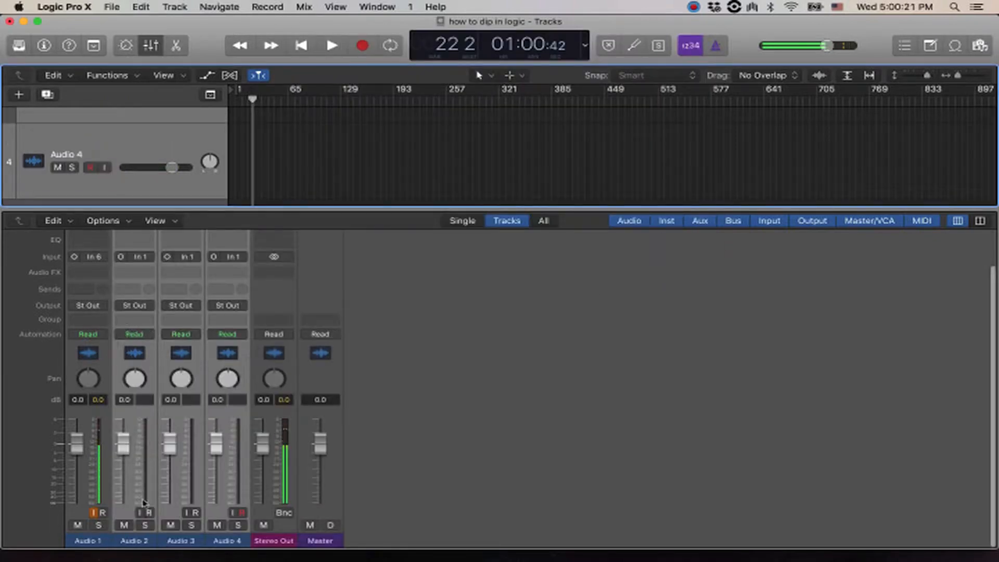
# - Select the Audio 1 channel strip and enable it for recording
pyautogui.click(95, 535)
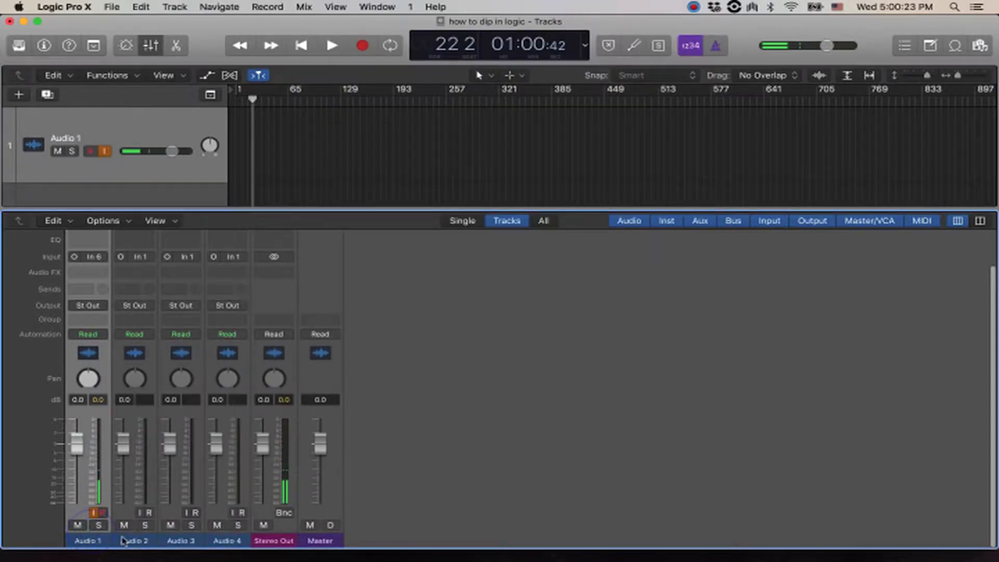
pyautogui.click(112, 531)
pyautogui.click(89, 539)
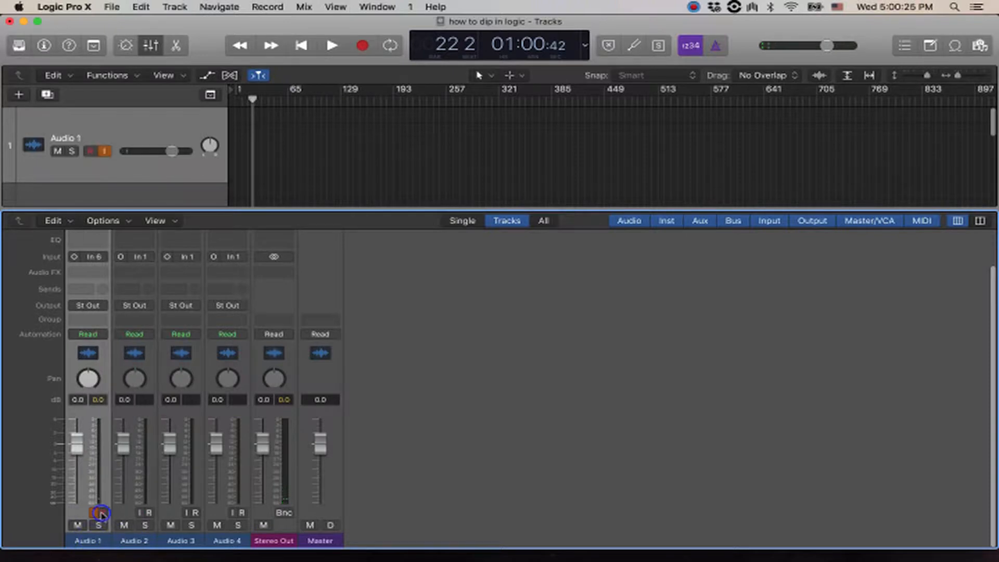
pyautogui.click(101, 513)
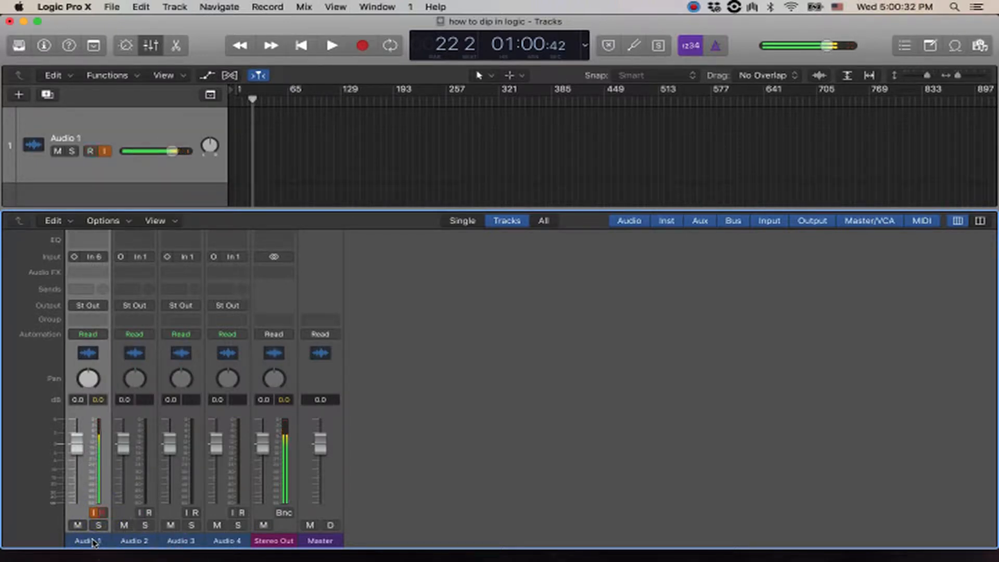
# - Rename the Audio 1 and Audio 2 channels, each with its speaker's first name followed by "Mic"
pyautogui.doubleClick(91, 543)
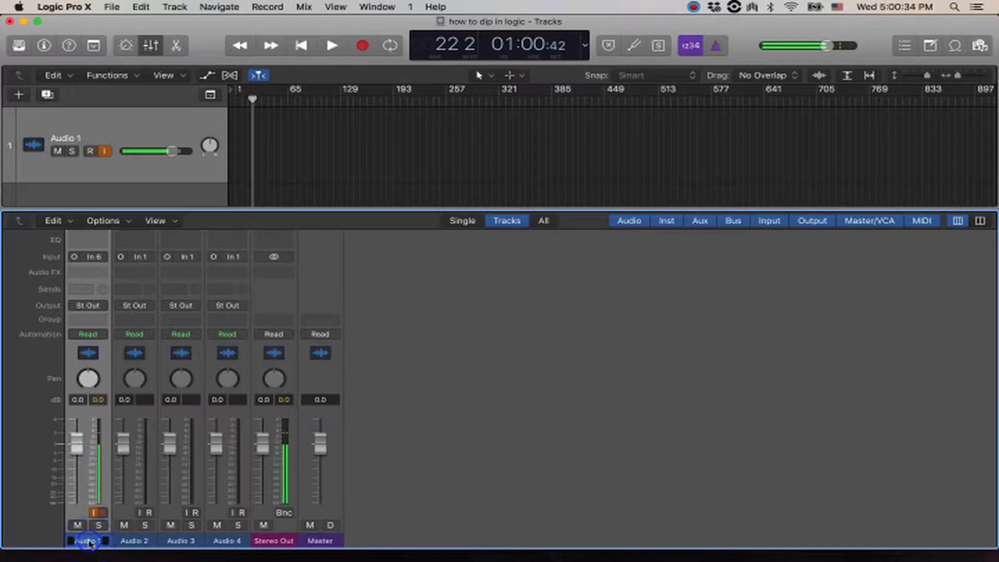
pyautogui.write('Blakes Mic')
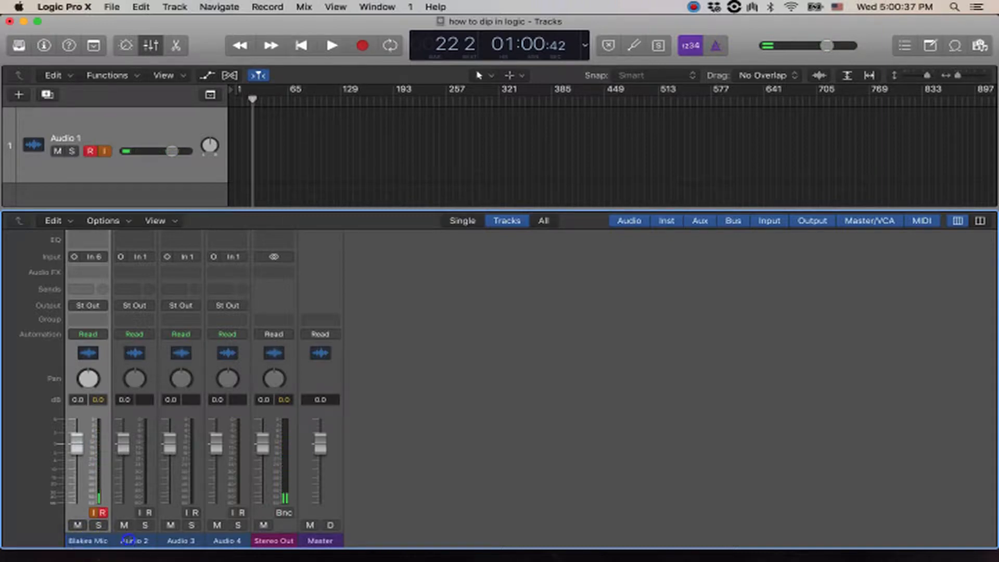
pyautogui.doubleClick(125, 542)
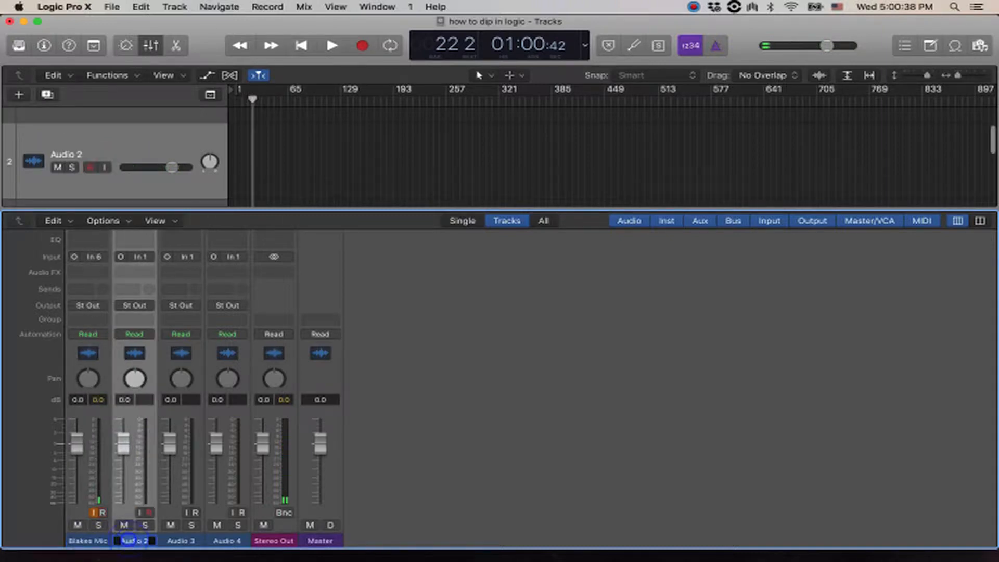
pyautogui.write('Jef')
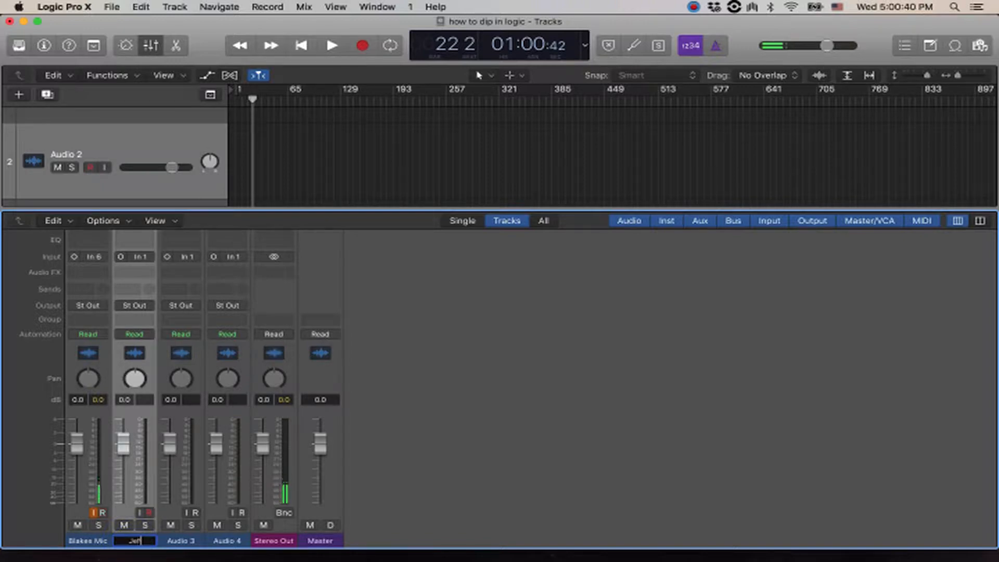
pyautogui.write('fs Mic')
# - Rename the Audio 3 and Audio 4 channels after the remaining two speakers' mics
pyautogui.press('Tab')
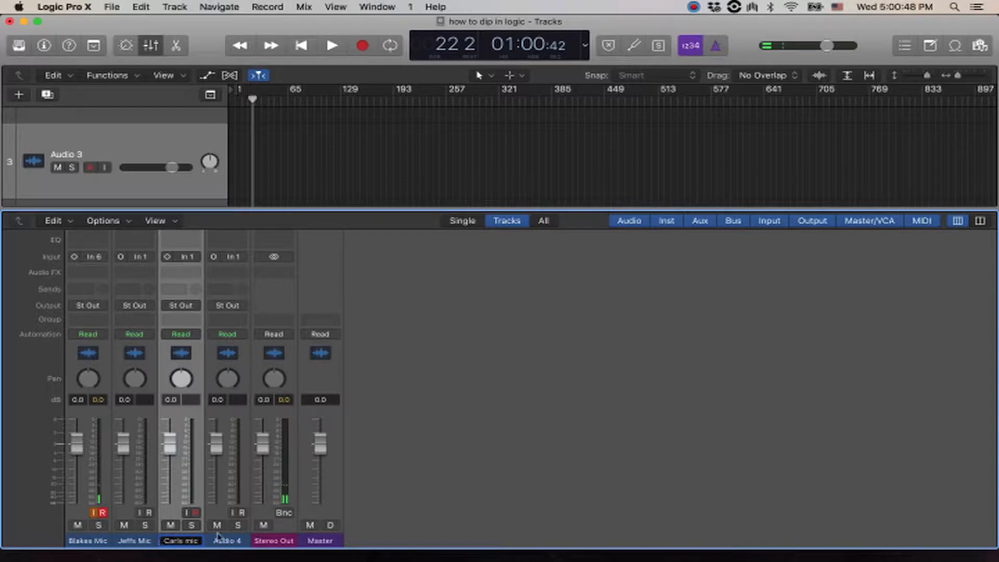
pyautogui.press('Tab')
pyautogui.write('Ma')
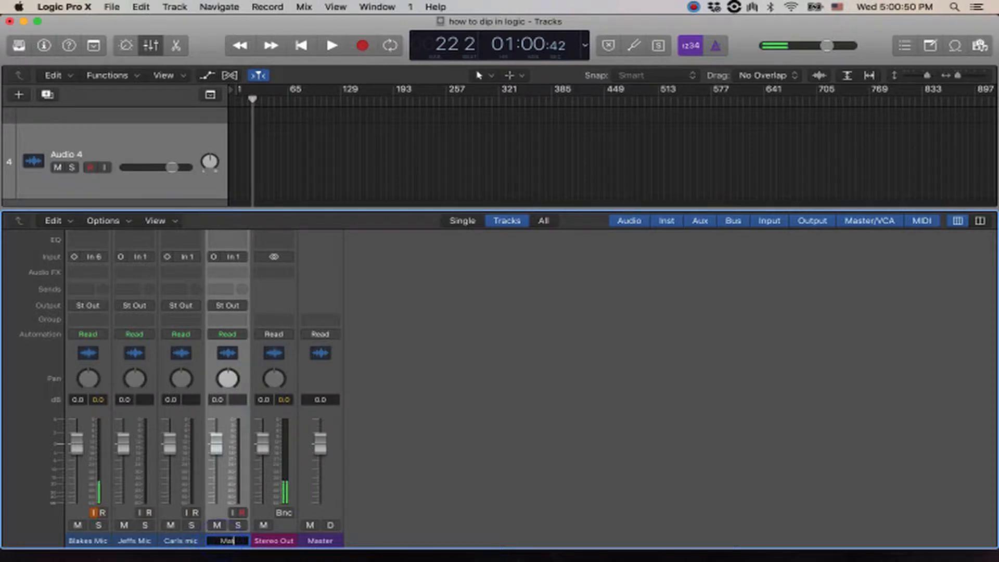
pyautogui.write('tts Mic')
pyautogui.press('Return')
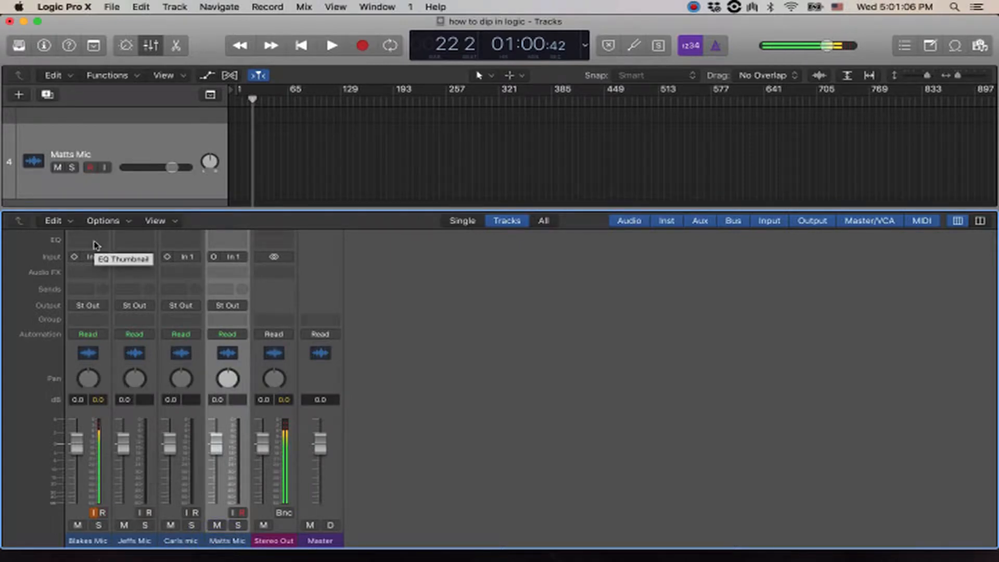
# - Add a Channel EQ to the first mic, with the high shelf at 4050 Hz, +4.5 dB and the 750 Hz band at 1020 Hz, -2.5 dB
pyautogui.click(94, 242)
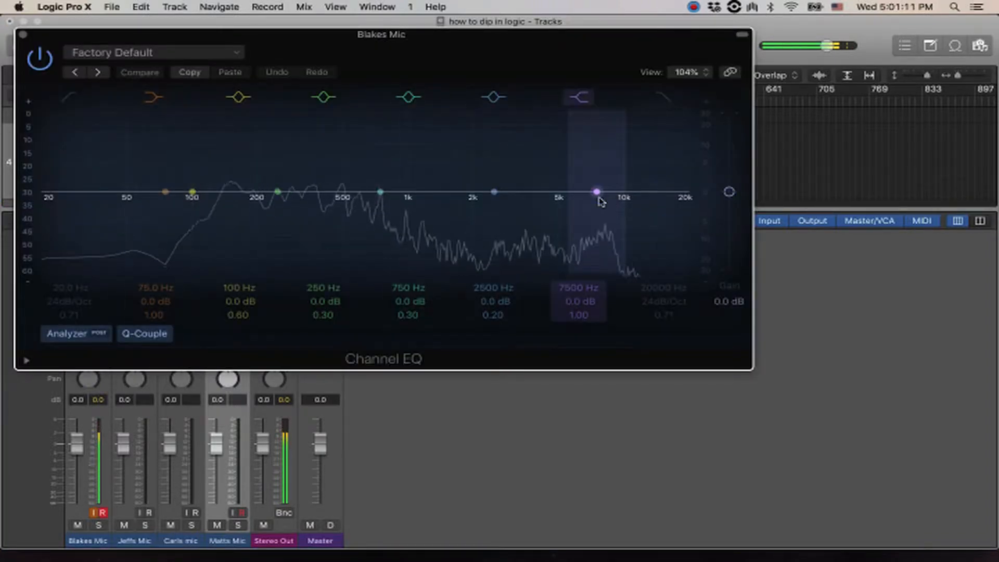
pyautogui.click(597, 195)
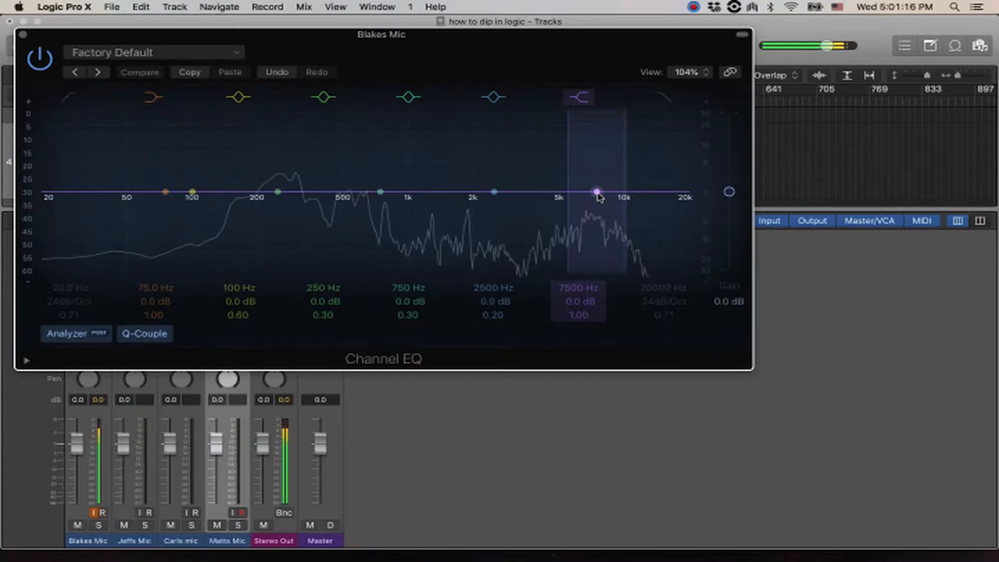
pyautogui.click(598, 193)
pyautogui.moveTo(598, 193); pyautogui.dragTo(538, 177)
pyautogui.moveTo(381, 192); pyautogui.dragTo(411, 208)
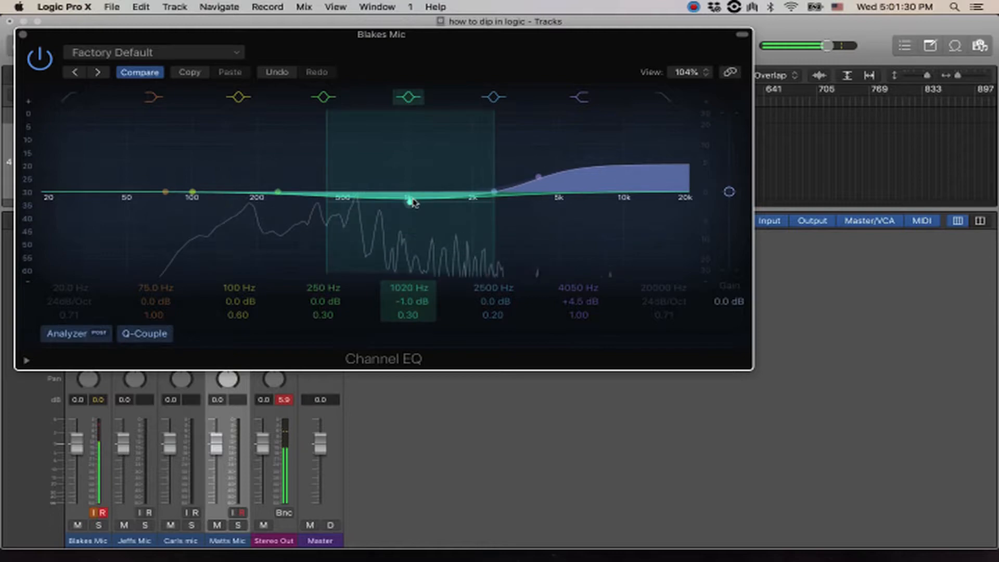
# - Boost the first mic's 100 Hz band to +2.0 dB at 104 Hz and reduce its high shelf to +3.0 dB, closing the EQ
pyautogui.click(193, 192)
pyautogui.moveTo(198, 196)
pyautogui.mouseDown()
pyautogui.moveTo(199, 141)
pyautogui.moveTo(187, 135)
pyautogui.moveTo(198, 192)
pyautogui.mouseUp()
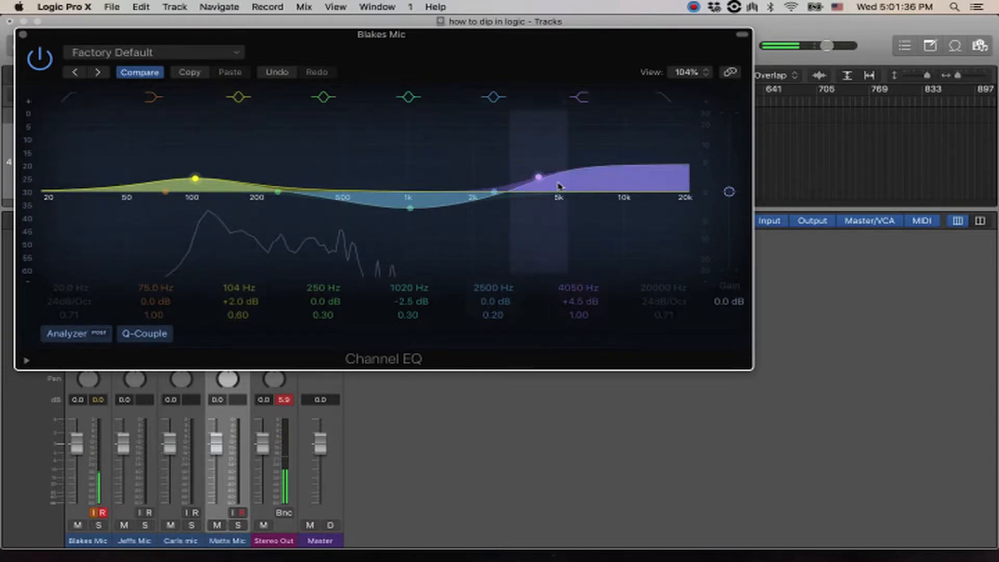
pyautogui.moveTo(538, 178); pyautogui.dragTo(539, 186)
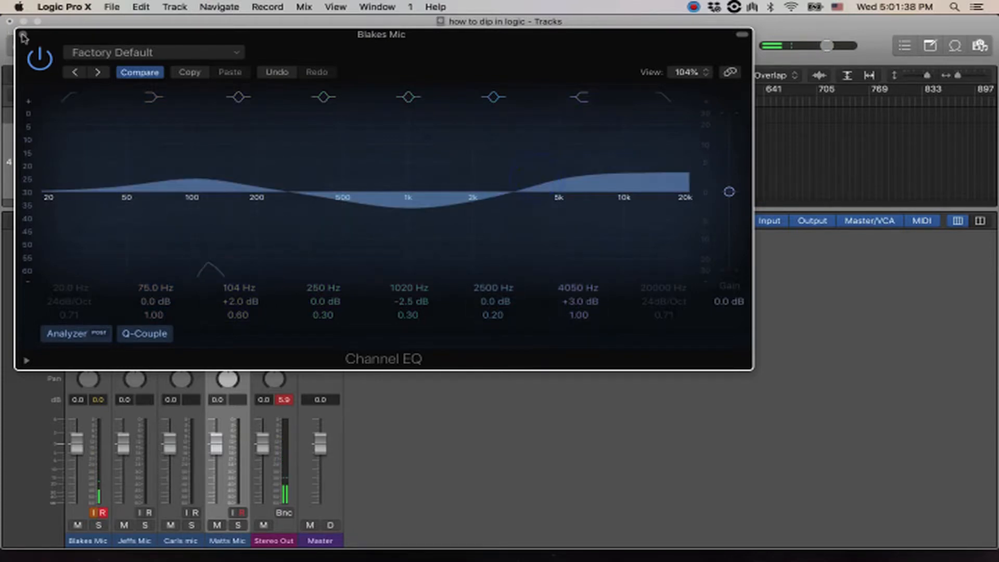
pyautogui.click(23, 35)
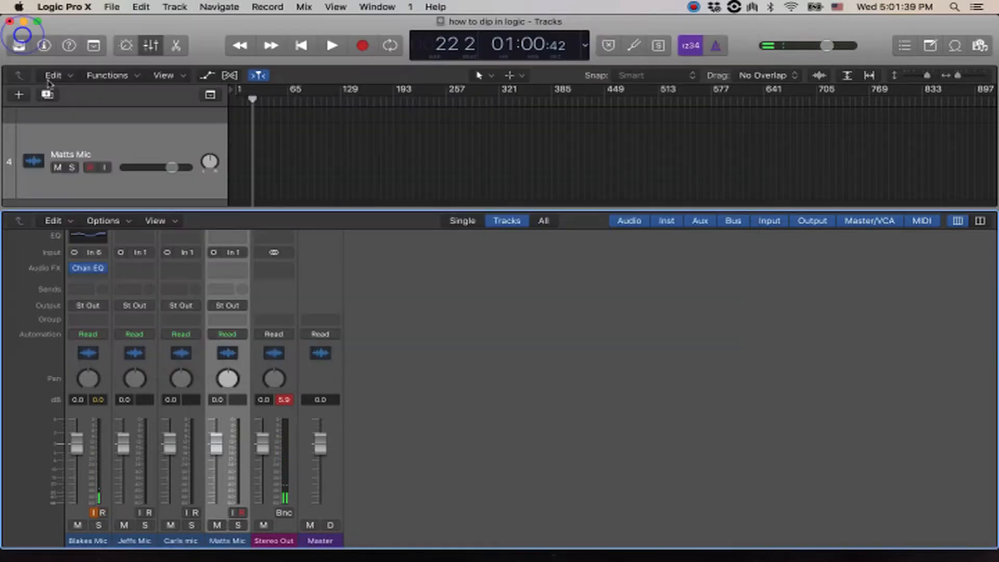
# - Add a Channel EQ to the second mic and boost the 750 Hz band to +2.0 dB at 810 Hz
pyautogui.click(138, 240)
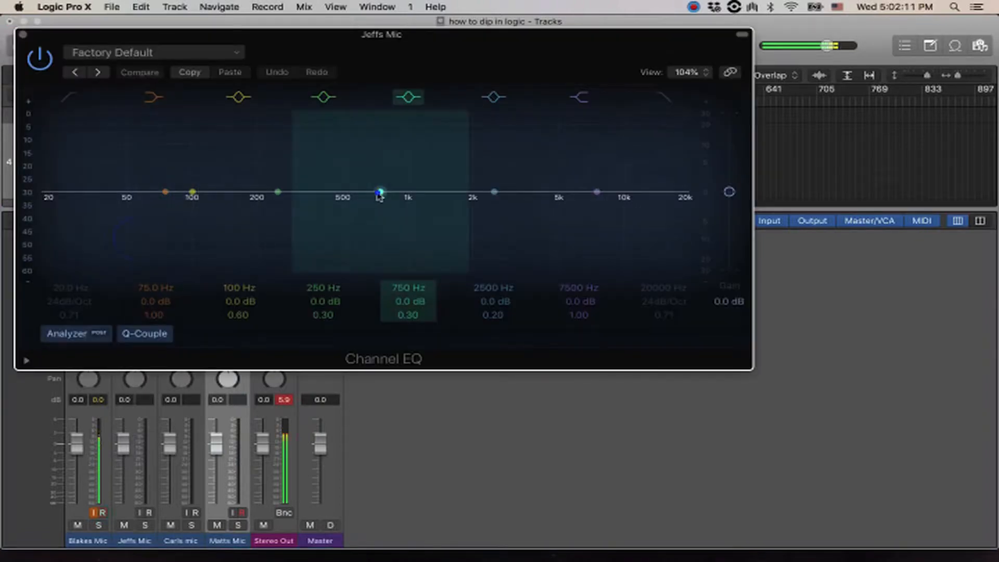
pyautogui.moveTo(379, 194); pyautogui.dragTo(386, 188)
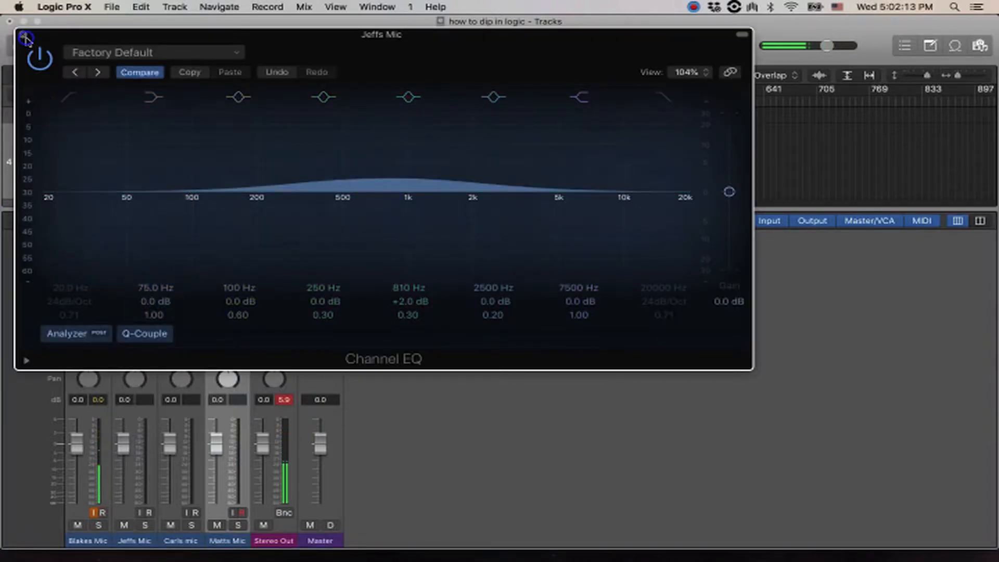
pyautogui.click(23, 34)
# - Add a Channel EQ to the third mic and cut the 2500 Hz band to -2.5 dB at 2600 Hz
pyautogui.click(181, 237)
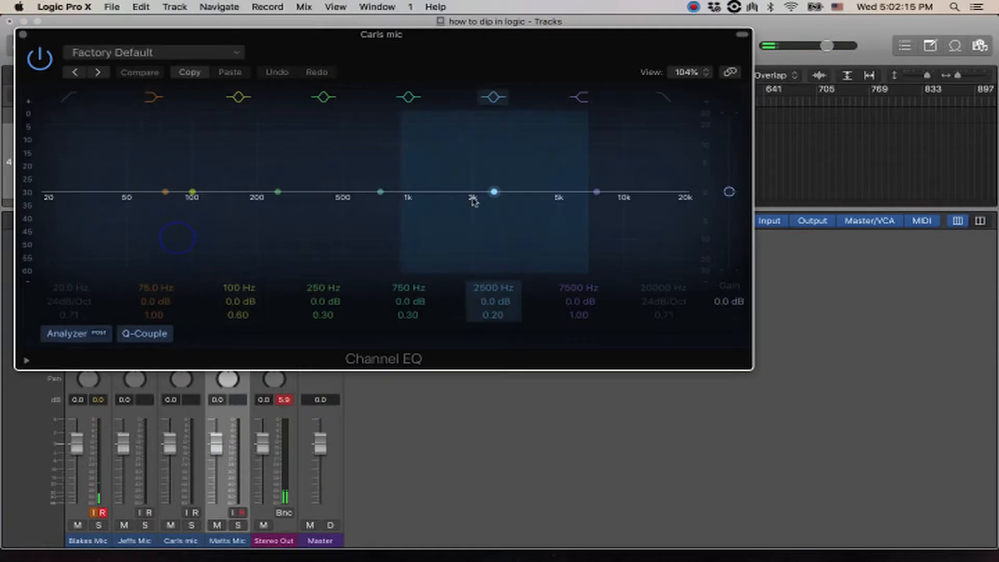
pyautogui.moveTo(481, 195); pyautogui.dragTo(492, 210)
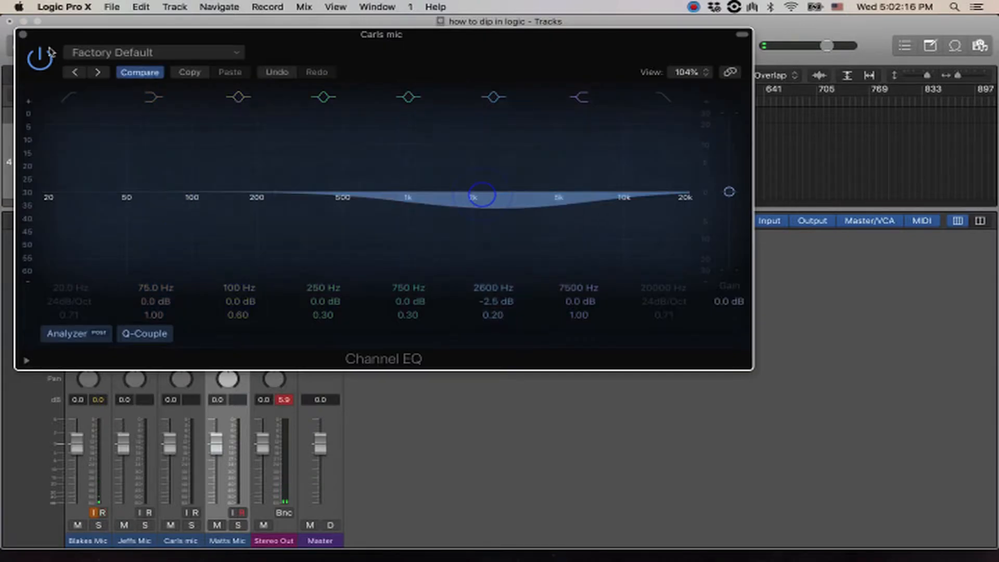
pyautogui.click(23, 35)
# - Add a Channel EQ to the fourth mic, with the high shelf at 6900 Hz, +1.5 dB and the 2500 Hz band at +1.0 dB
pyautogui.click(223, 237)
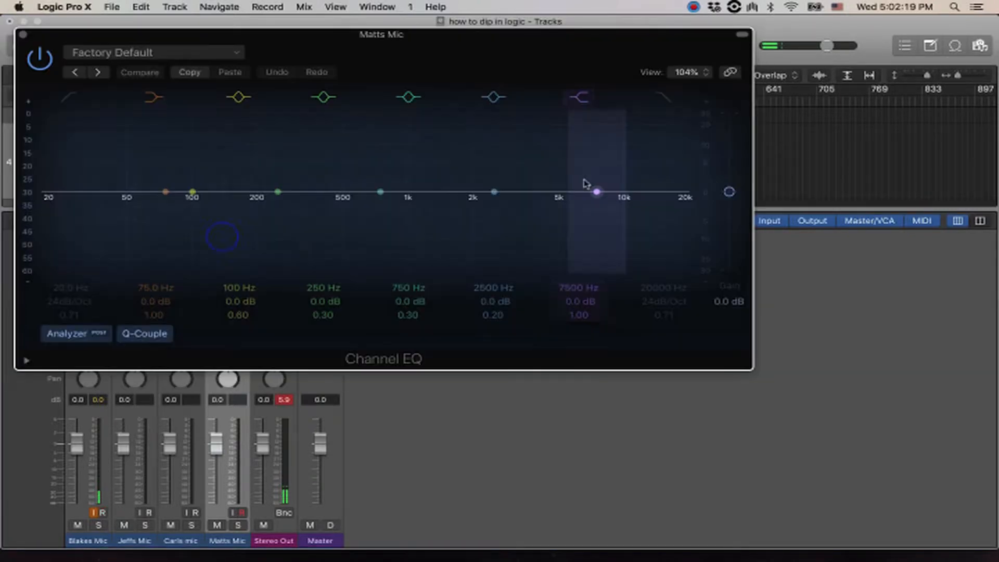
pyautogui.moveTo(585, 183); pyautogui.dragTo(551, 188)
pyautogui.moveTo(490, 182); pyautogui.dragTo(488, 178)
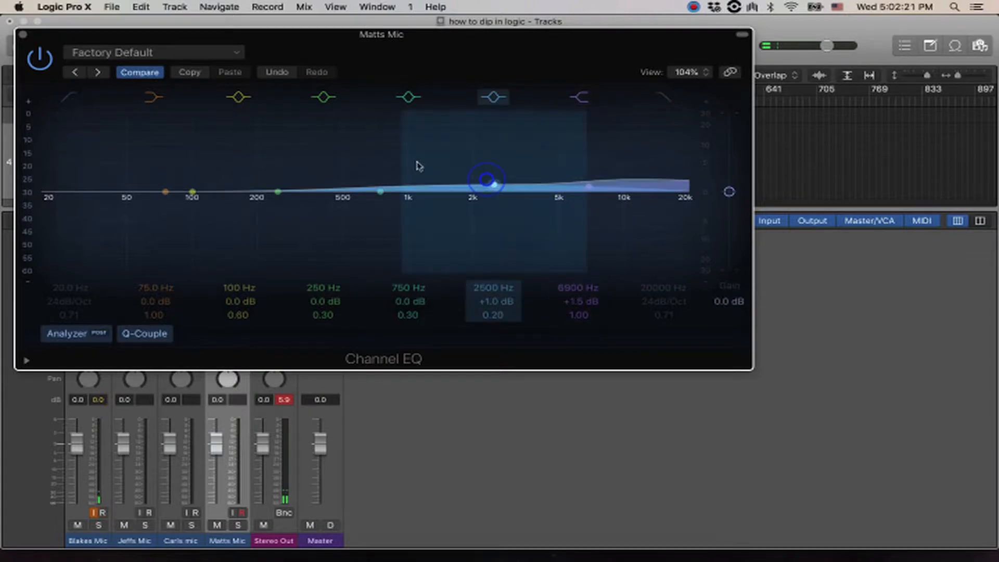
pyautogui.click(23, 35)
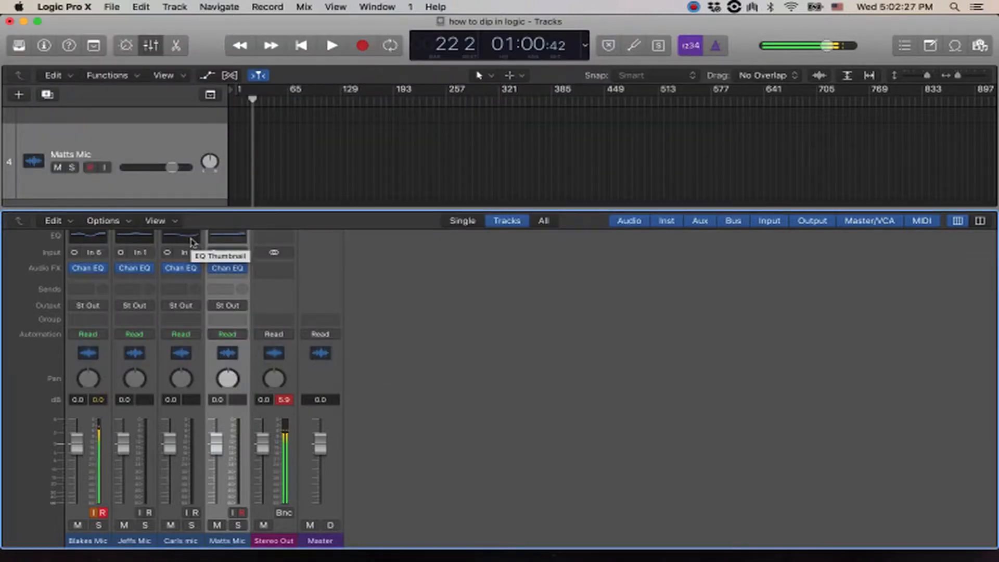
# - Select all four mic channels together and route their output to Bus 1
pyautogui.click(94, 540)
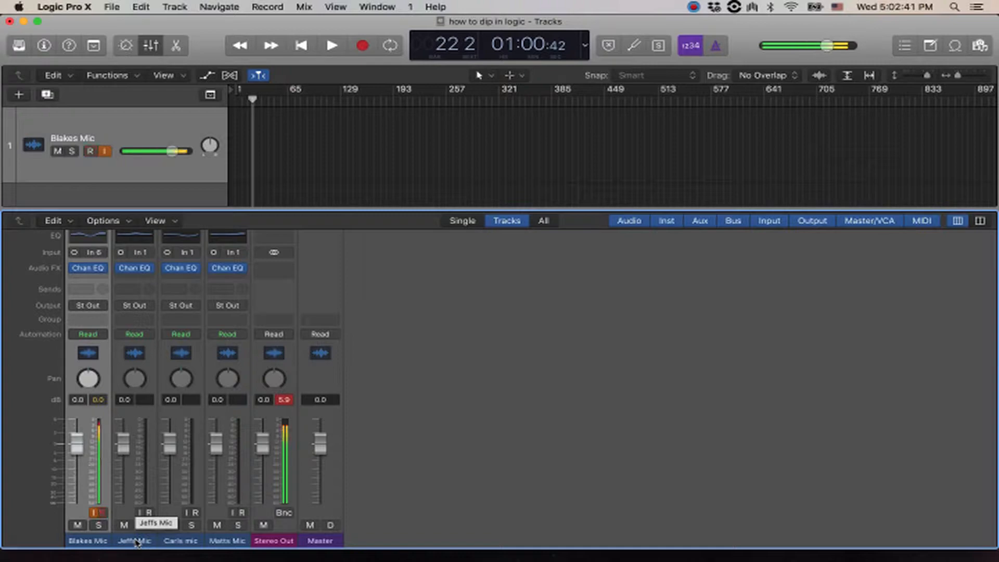
pyautogui.keyDown('shift'); pyautogui.click(129, 542); pyautogui.keyUp('shift')
pyautogui.keyDown('shift'); pyautogui.click(178, 540); pyautogui.keyUp('shift')
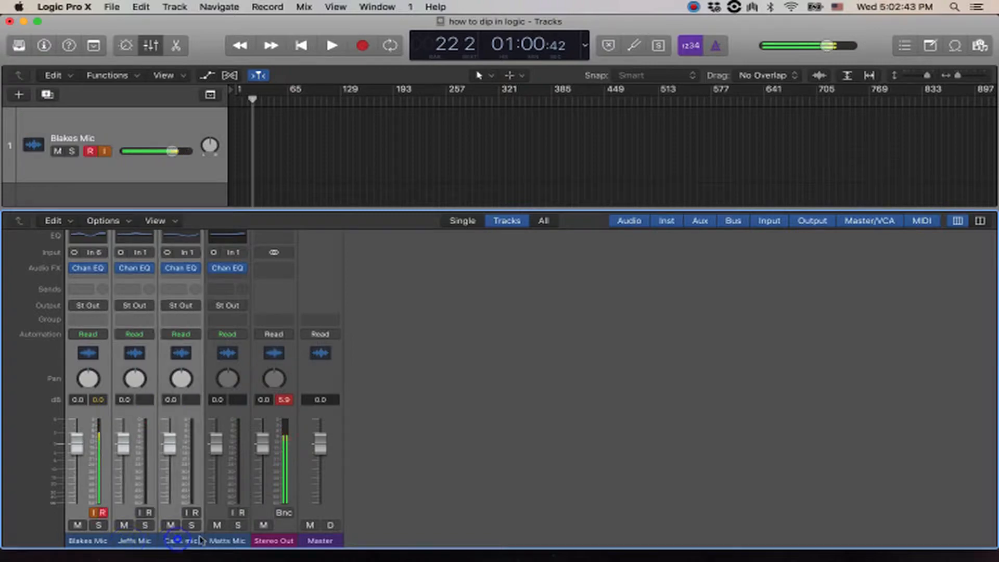
pyautogui.keyDown('shift'); pyautogui.click(226, 542); pyautogui.keyUp('shift')
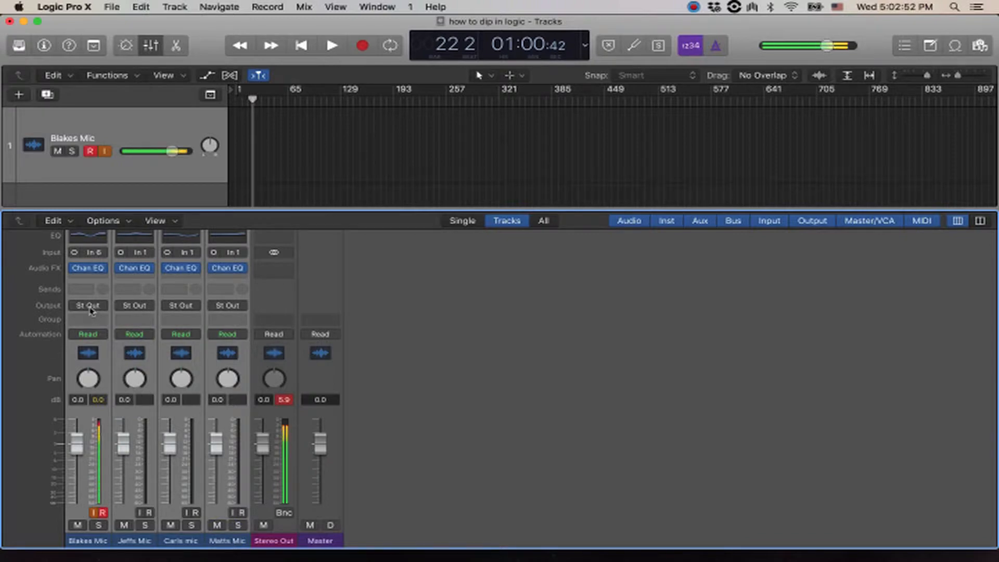
pyautogui.click(89, 306)
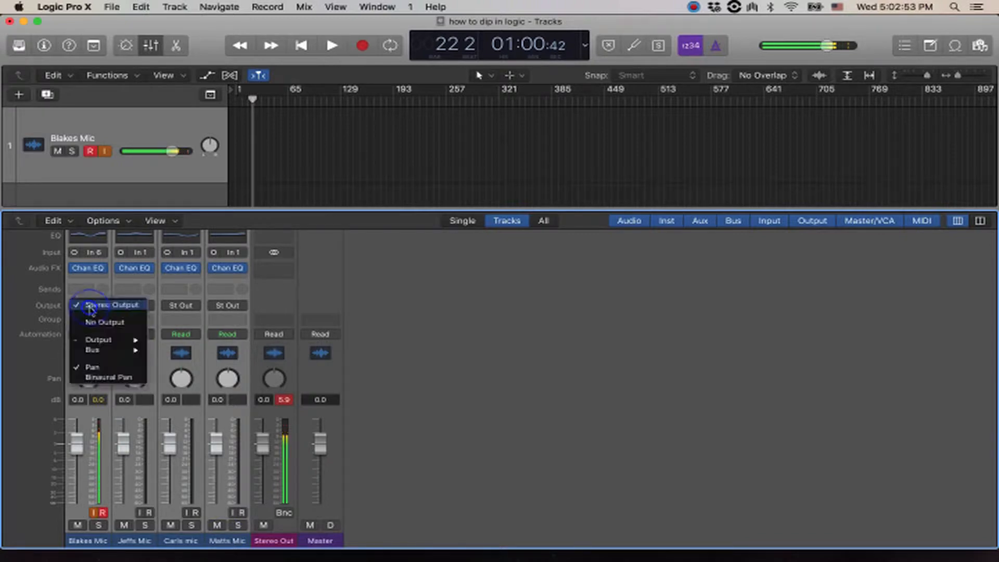
pyautogui.moveTo(93, 349)
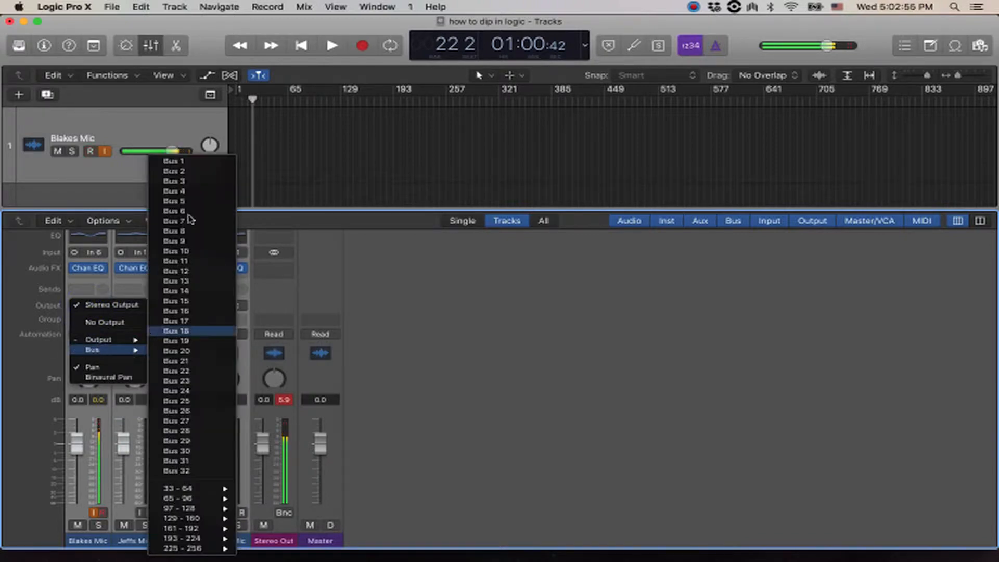
pyautogui.click(180, 161)
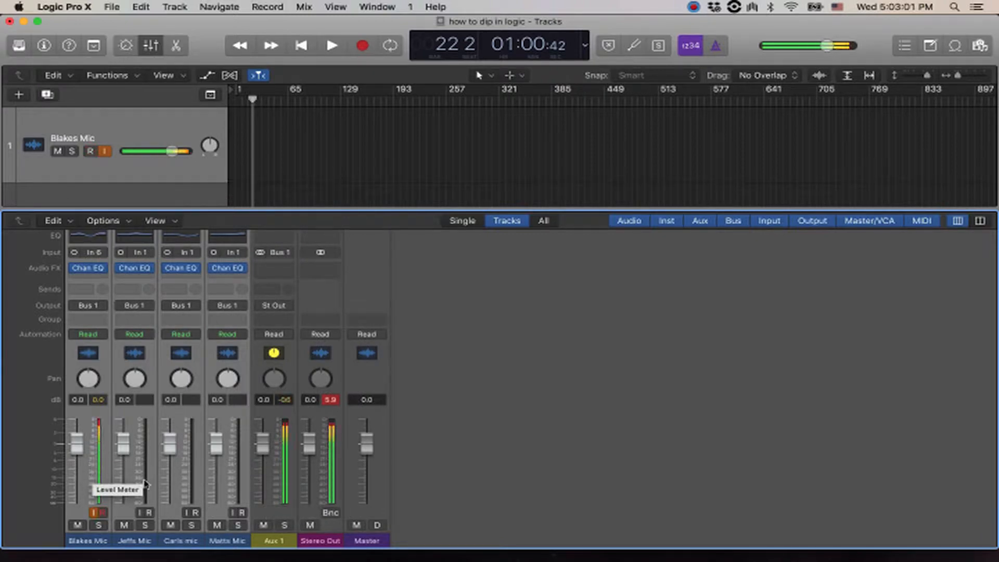
# - Rename the Aux 1 channel as "Diag Bus"
pyautogui.doubleClick(268, 541)
pyautogui.write('Diag')
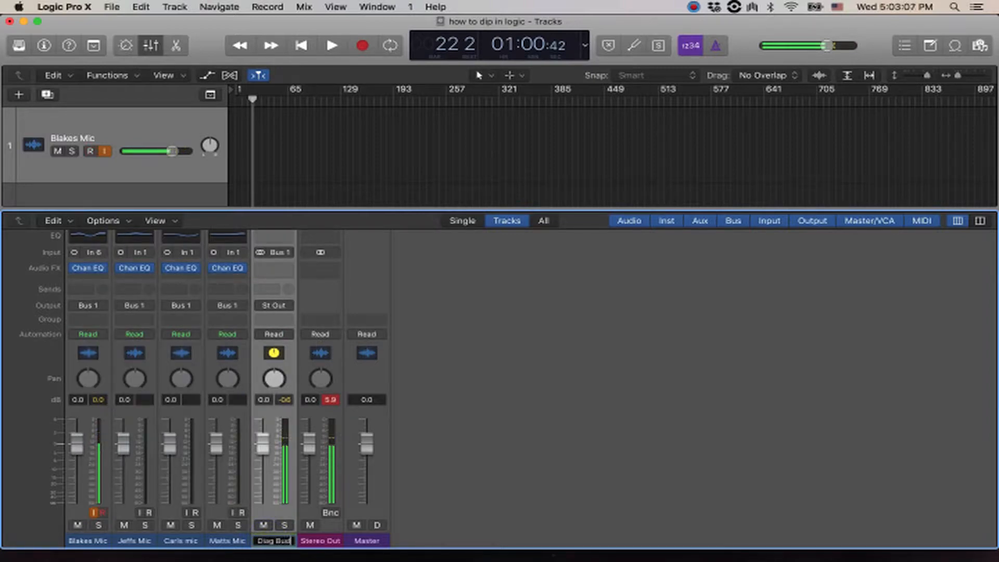
pyautogui.write(' Bus')
pyautogui.click(466, 412)
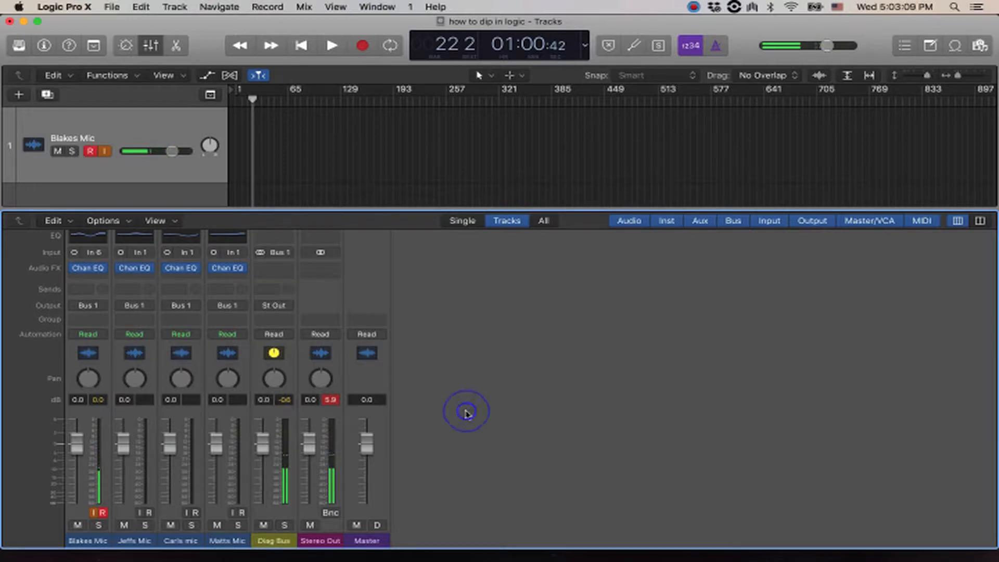
# - Add a Compressor to the Diag Bus channel
pyautogui.click(274, 268)
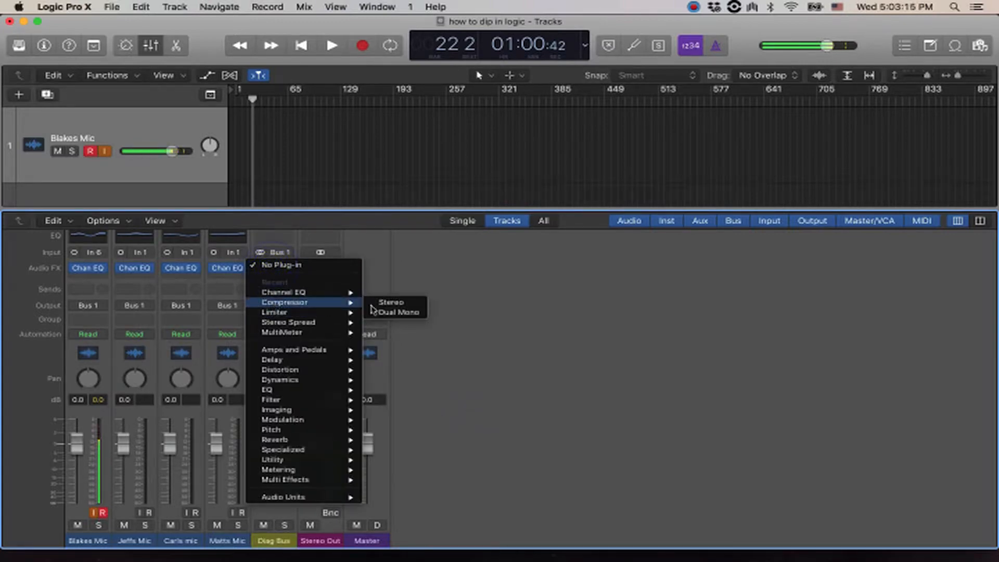
pyautogui.click(382, 309)
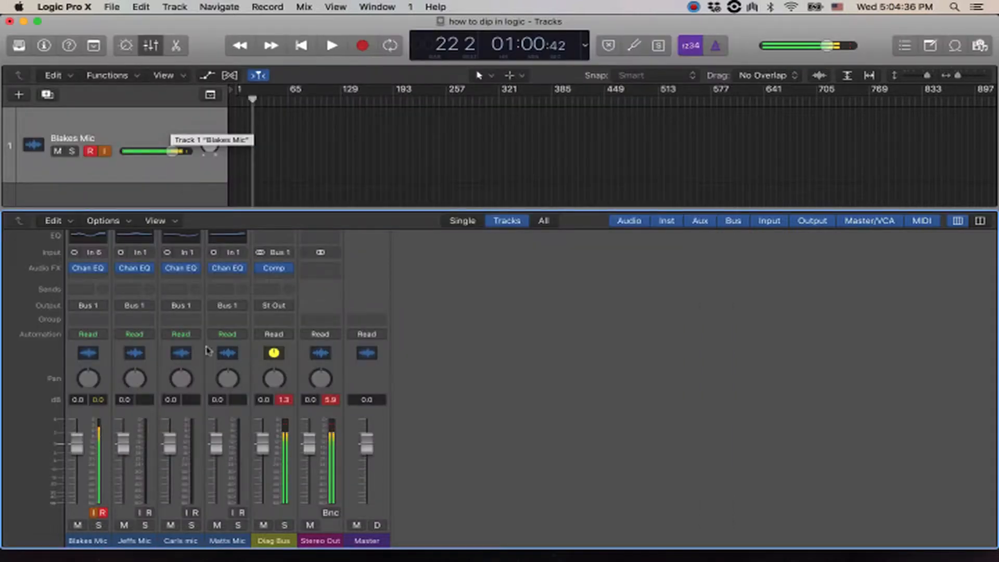
# - Try record enable on the second, third and fourth mic channels
pyautogui.click(149, 513)
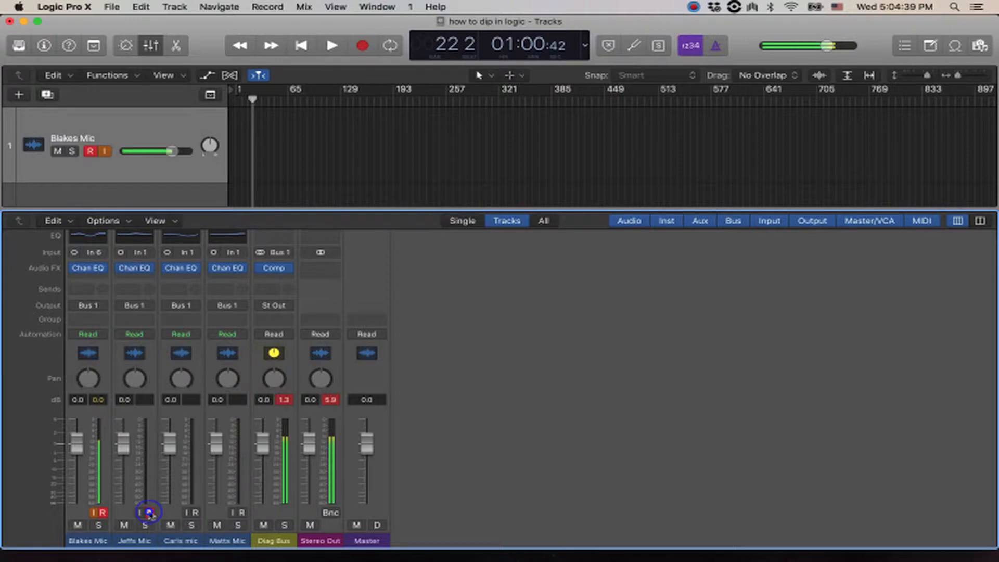
pyautogui.click(195, 513)
pyautogui.click(195, 513)
pyautogui.click(243, 513)
pyautogui.click(243, 513)
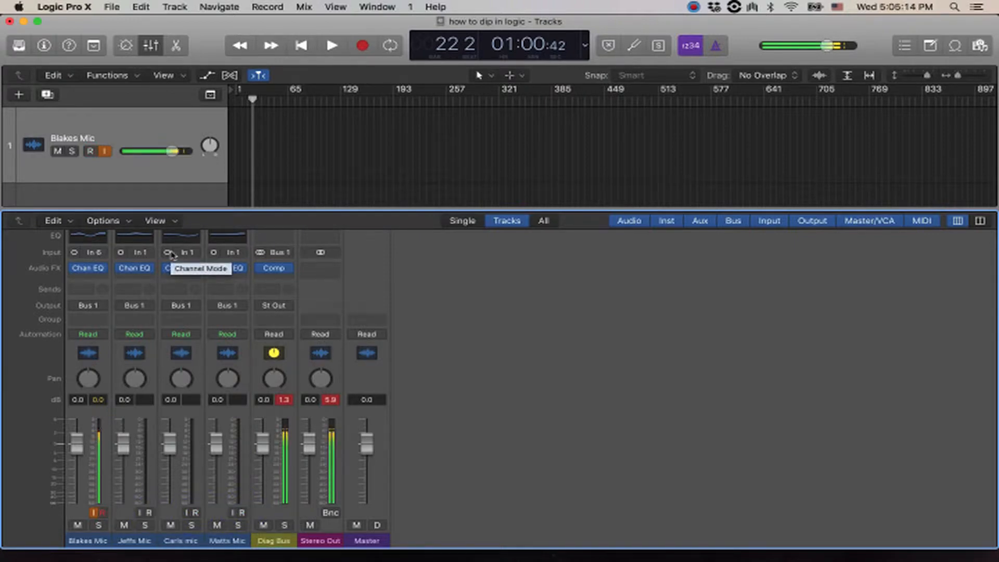
# - Assign Input 1 to the second mic channel, Input 2 to the third and Input 3 to the fourth
pyautogui.click(138, 252)
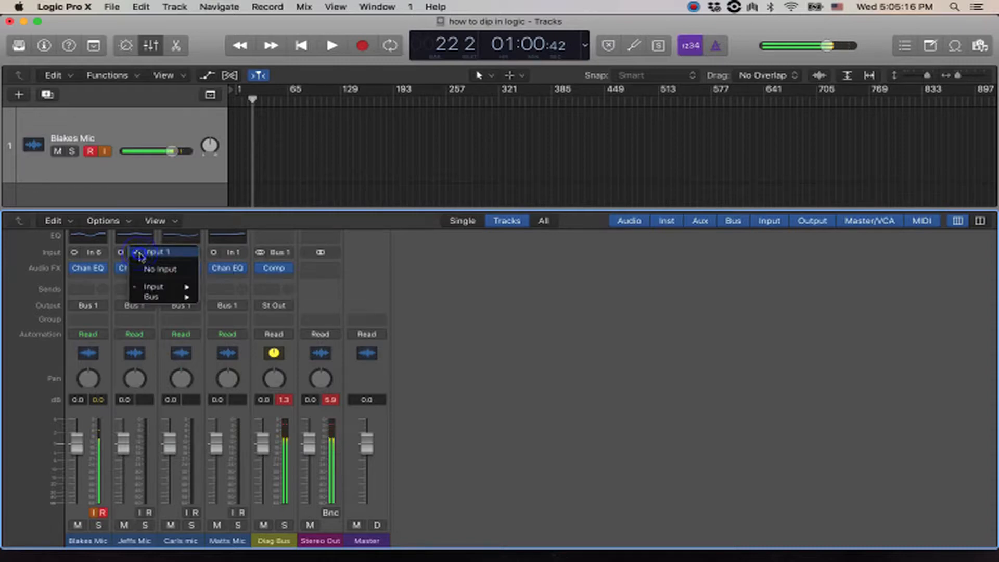
pyautogui.moveTo(140, 288)
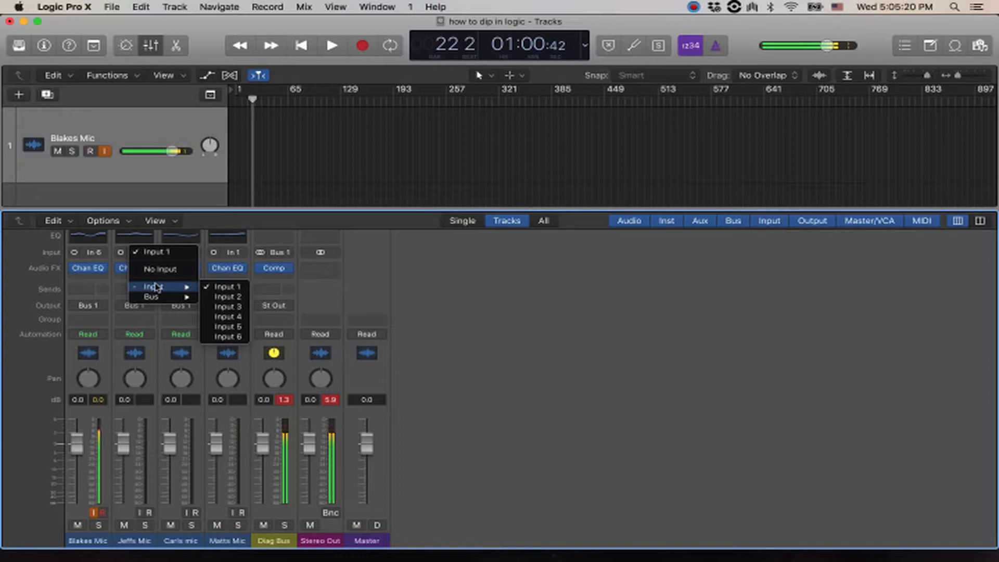
pyautogui.click(218, 287)
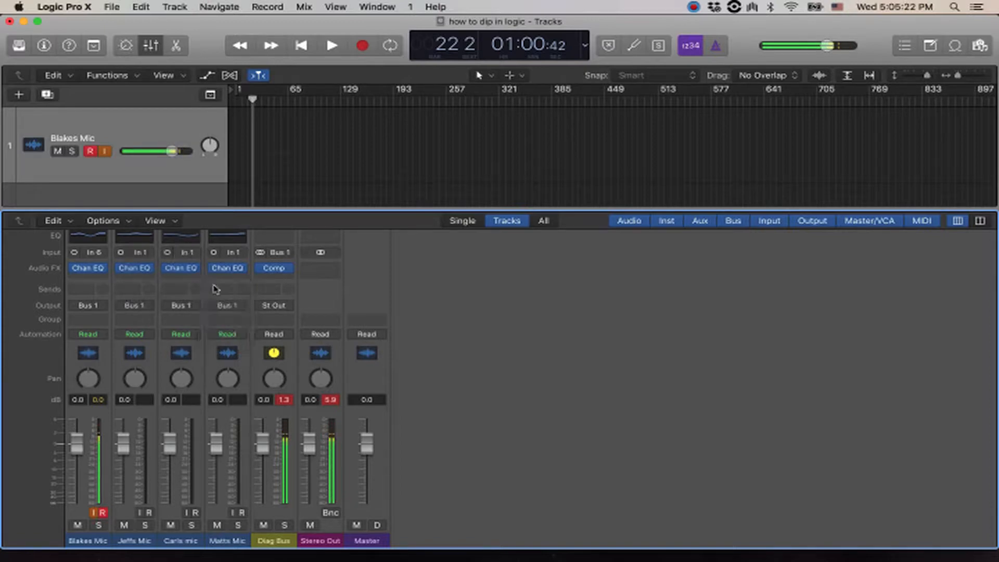
pyautogui.click(183, 252)
pyautogui.moveTo(244, 289)
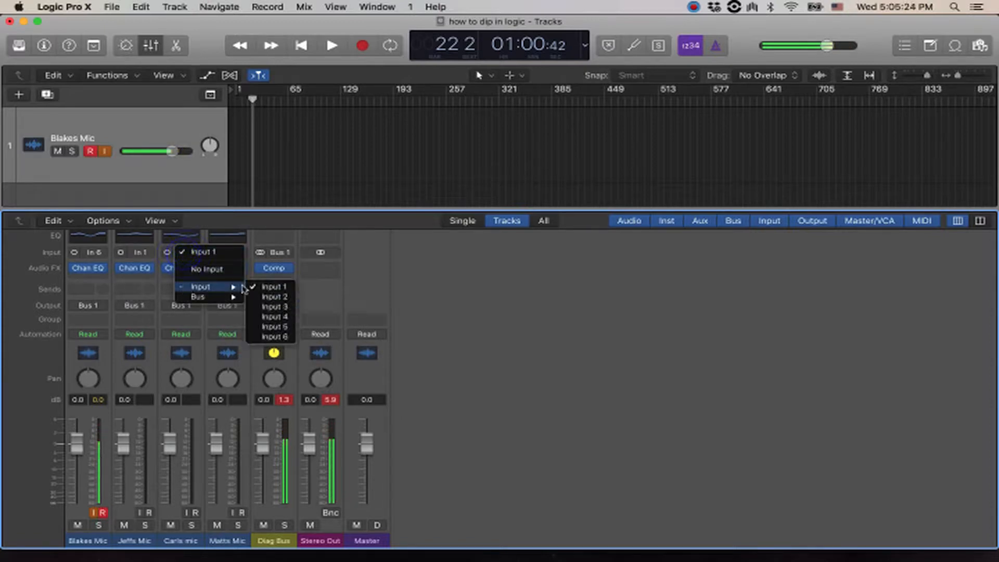
pyautogui.click(272, 296)
pyautogui.click(232, 253)
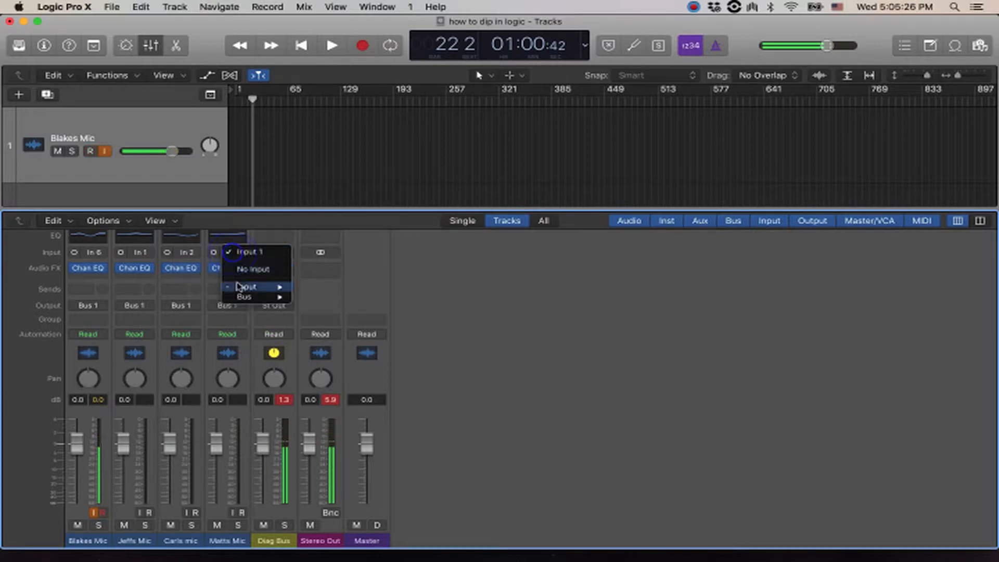
pyautogui.moveTo(255, 287)
pyautogui.click(316, 307)
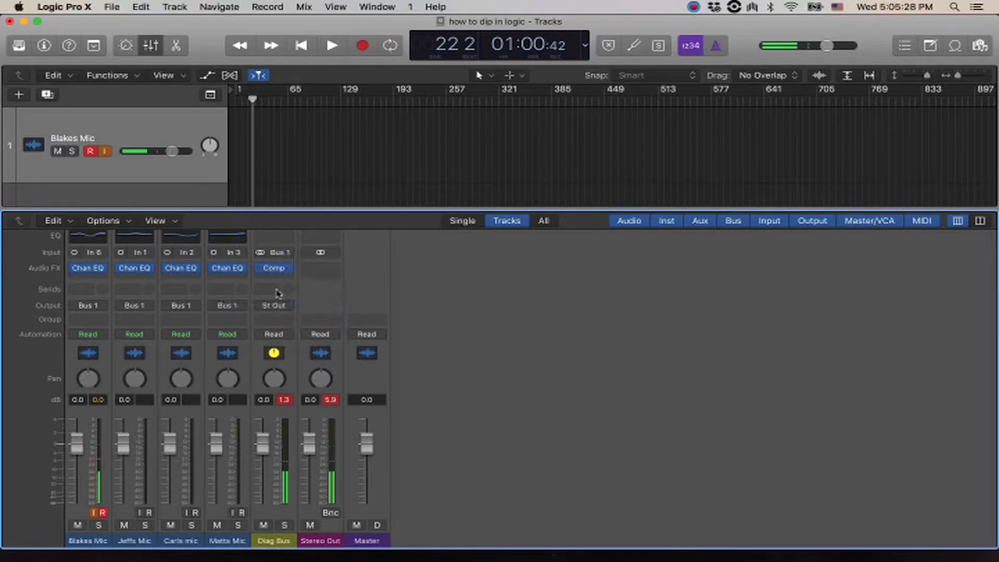
# - Try Input 5 on the first mic channel and return it to Input 6
pyautogui.click(89, 253)
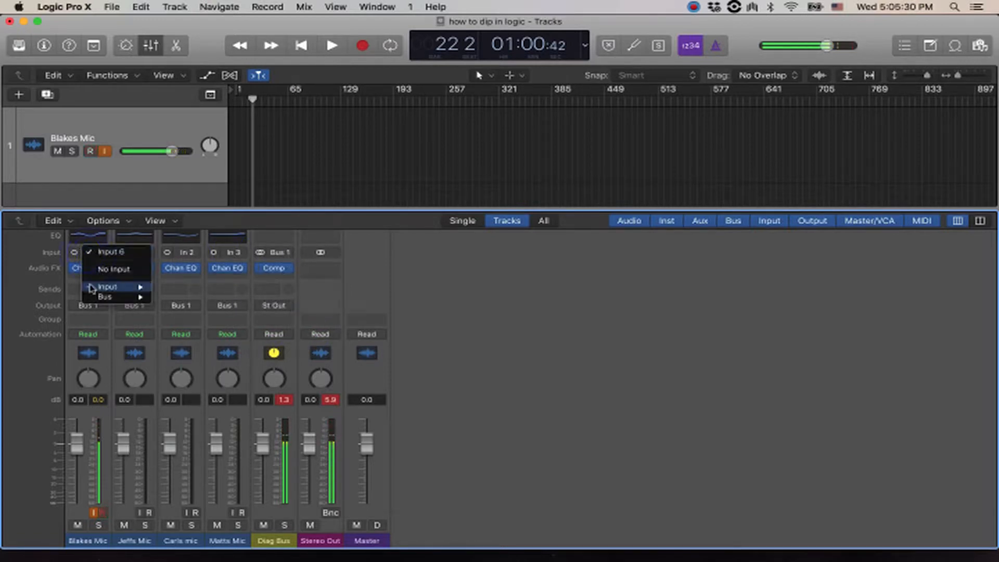
pyautogui.moveTo(120, 286)
pyautogui.click(180, 326)
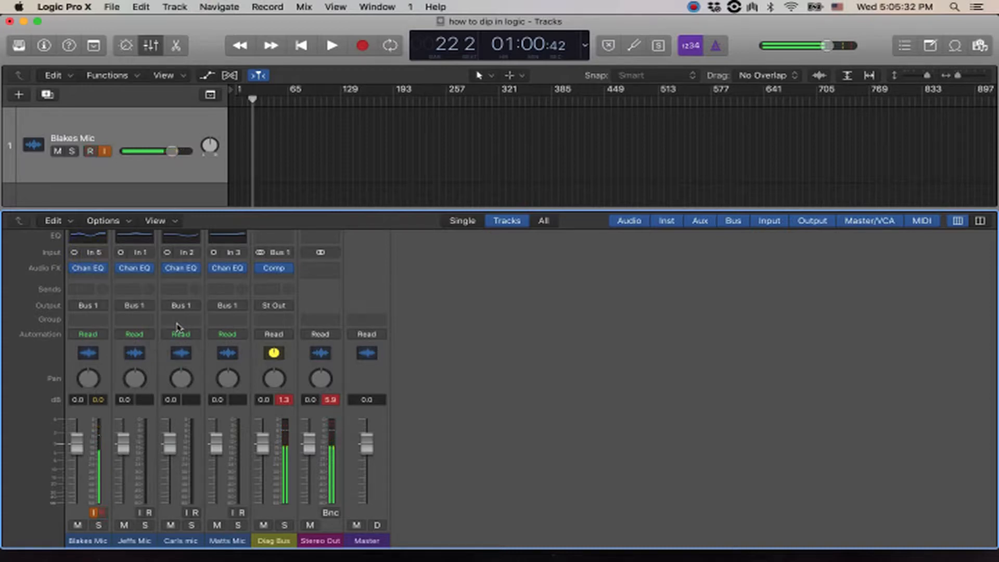
pyautogui.click(99, 255)
pyautogui.moveTo(136, 286)
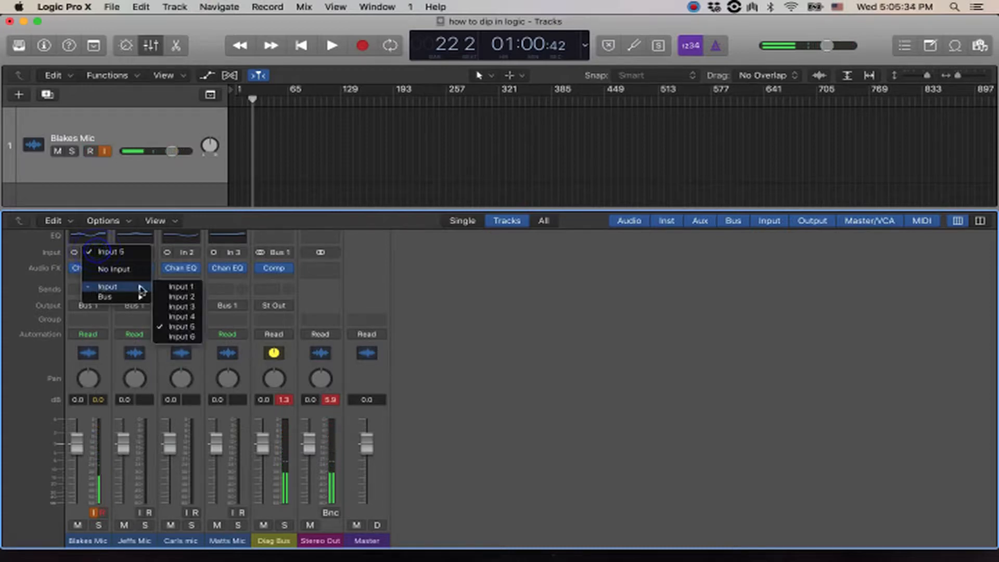
pyautogui.click(173, 335)
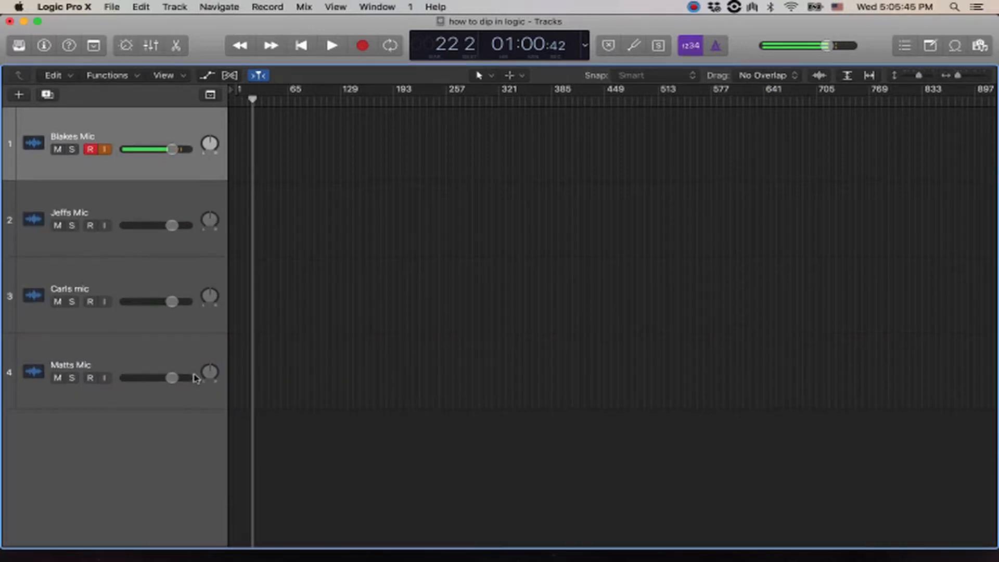
# - Hide the mixer and reduce the track height of all four mic tracks together
pyautogui.press('x')
pyautogui.press('x')
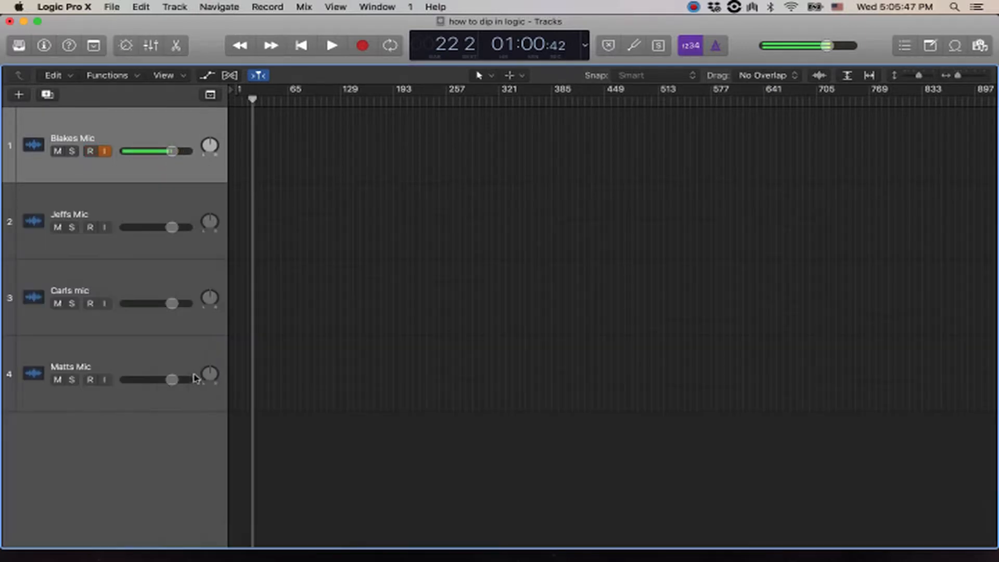
pyautogui.press('x')
pyautogui.press('x')
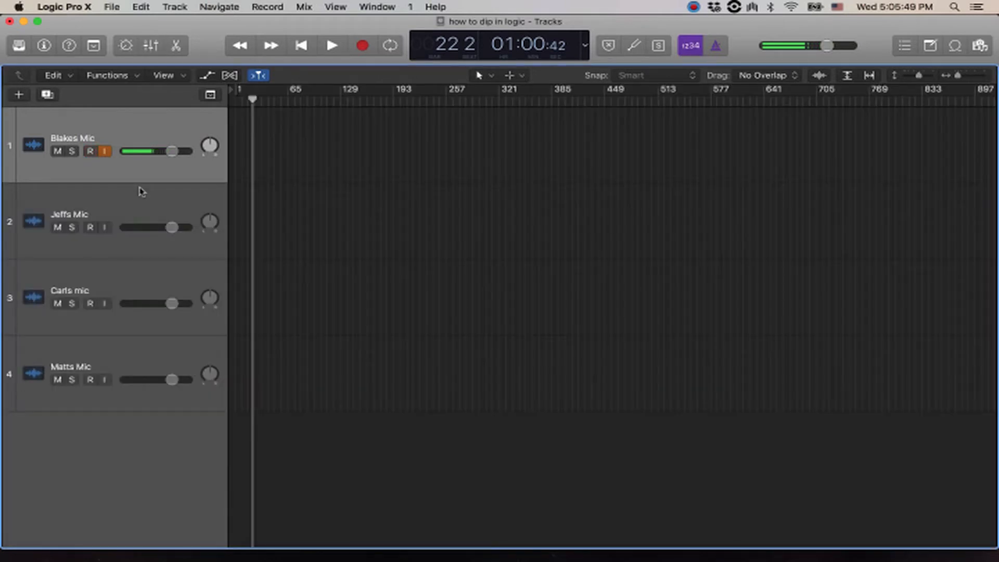
pyautogui.keyDown('shift'); pyautogui.click(95, 366); pyautogui.keyUp('shift')
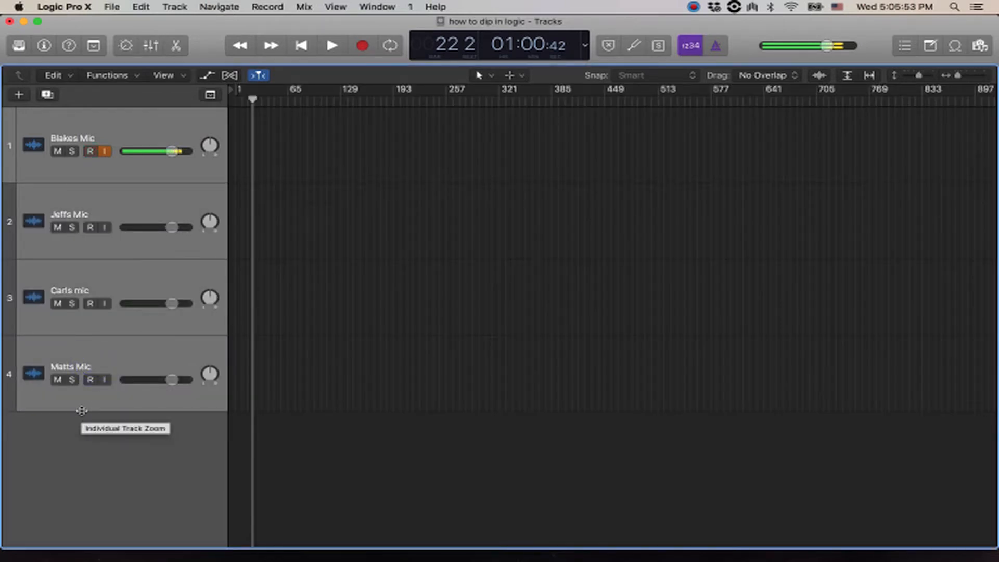
pyautogui.moveTo(80, 409); pyautogui.dragTo(83, 378)
pyautogui.moveTo(85, 333); pyautogui.dragTo(85, 304)
pyautogui.moveTo(87, 259); pyautogui.dragTo(81, 151)
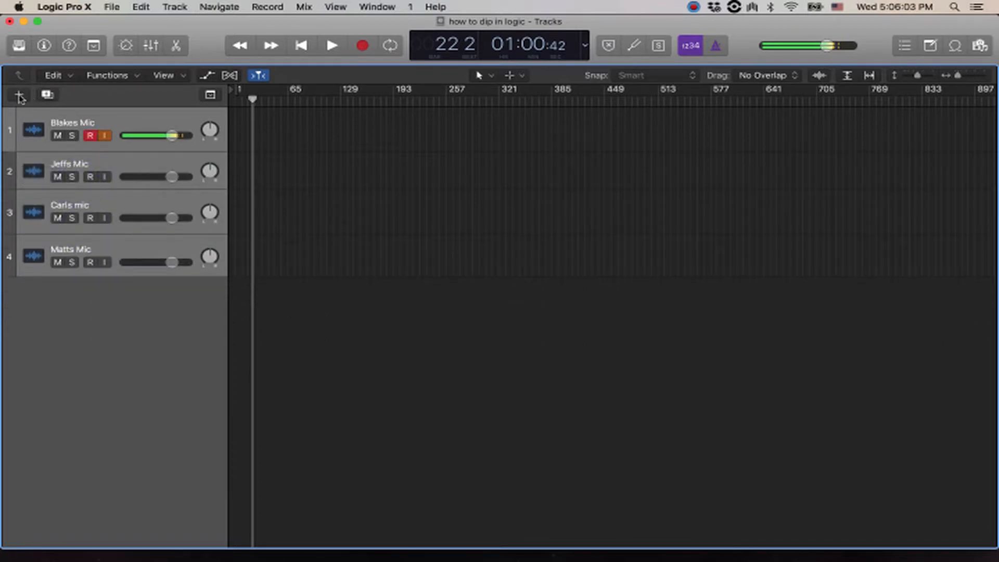
# - Create two new audio tracks and move them below the fourth mic track
pyautogui.click(19, 96)
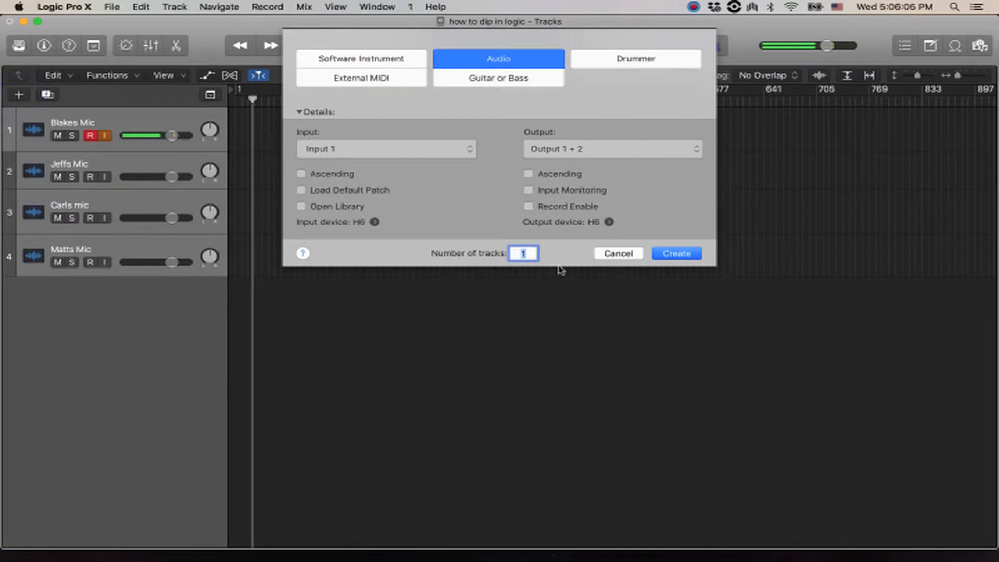
pyautogui.write('2')
pyautogui.press('Return')
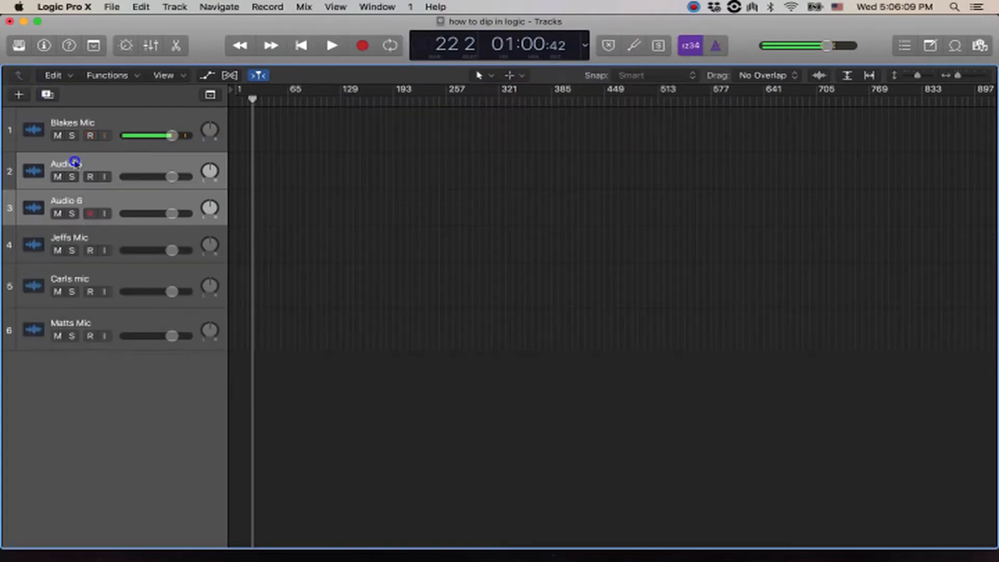
pyautogui.moveTo(76, 162); pyautogui.dragTo(83, 360)
# - Rename the two new audio tracks as "Show Open Music" and "Show Close Music"
pyautogui.doubleClick(63, 287)
pyautogui.write('Show O')
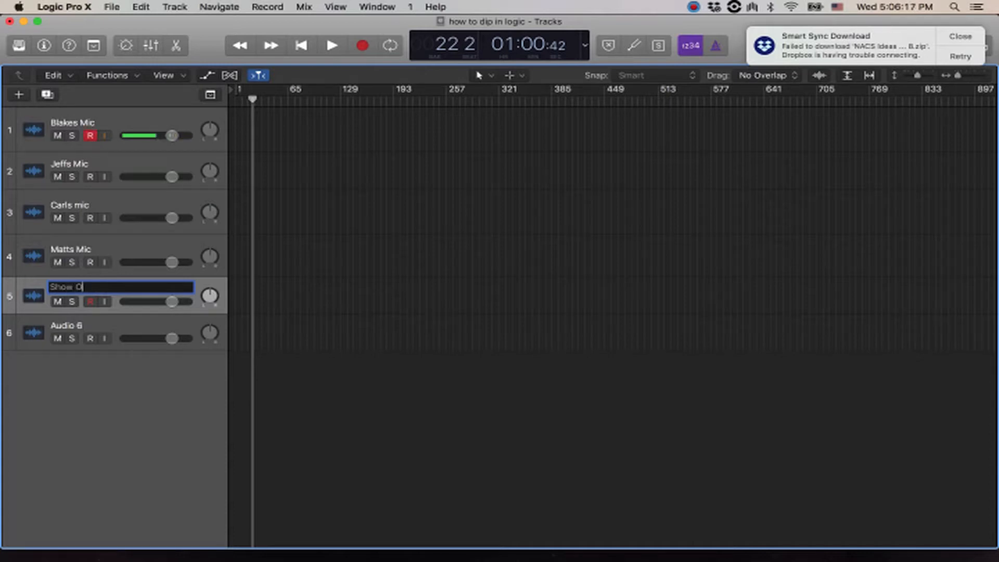
pyautogui.write('pen Music')
pyautogui.press('Tab')
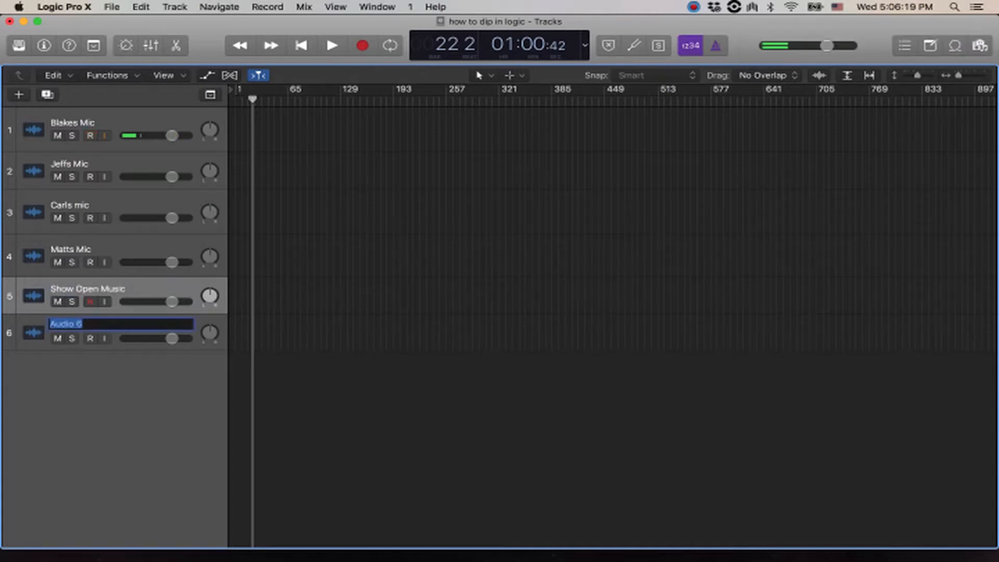
pyautogui.write('Show Close Music')
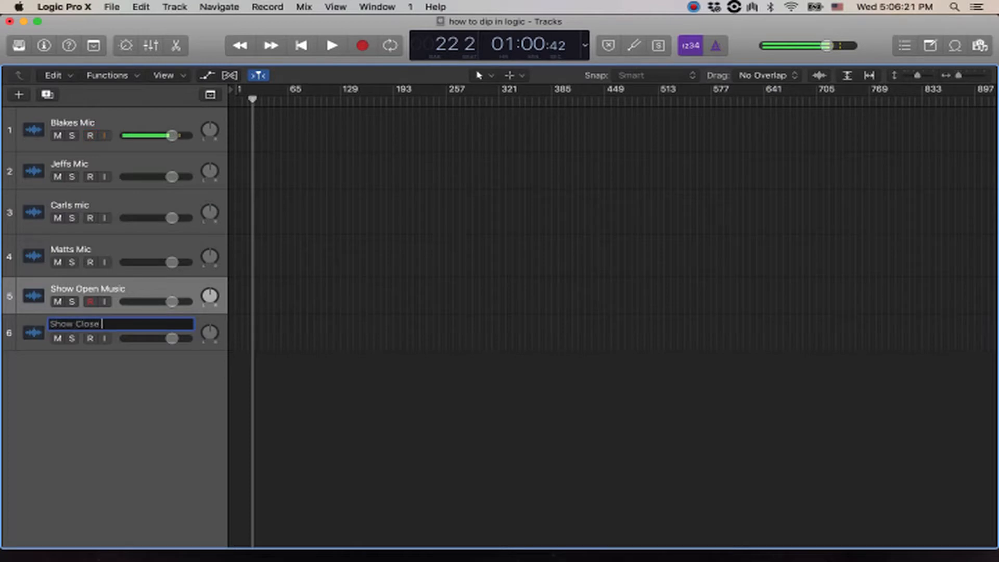
pyautogui.click(298, 324)
# - Route both music channels' output to Bus 2 in the mixer and rename the Aux 2 channel as "Music Bus"
pyautogui.press('x')
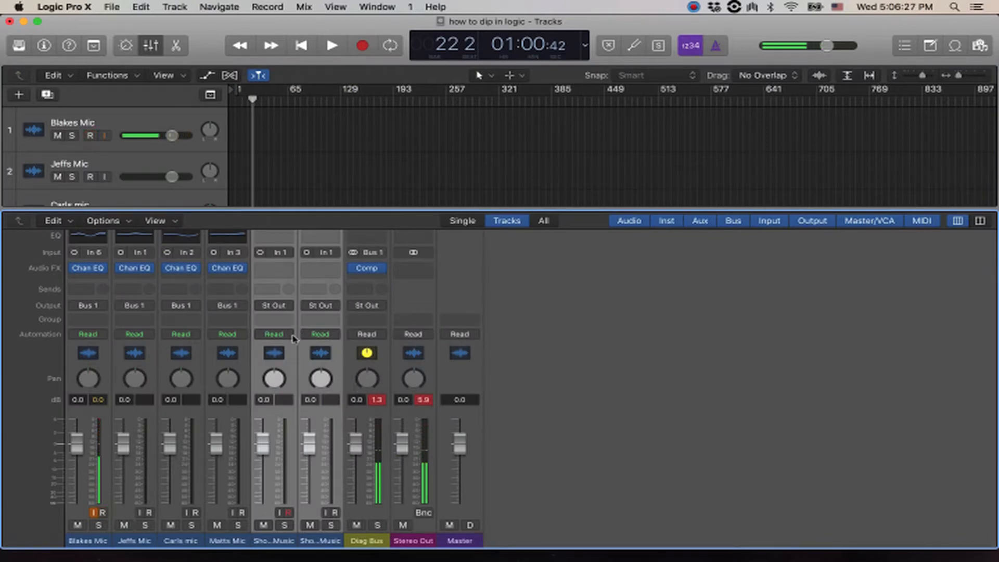
pyautogui.click(275, 308)
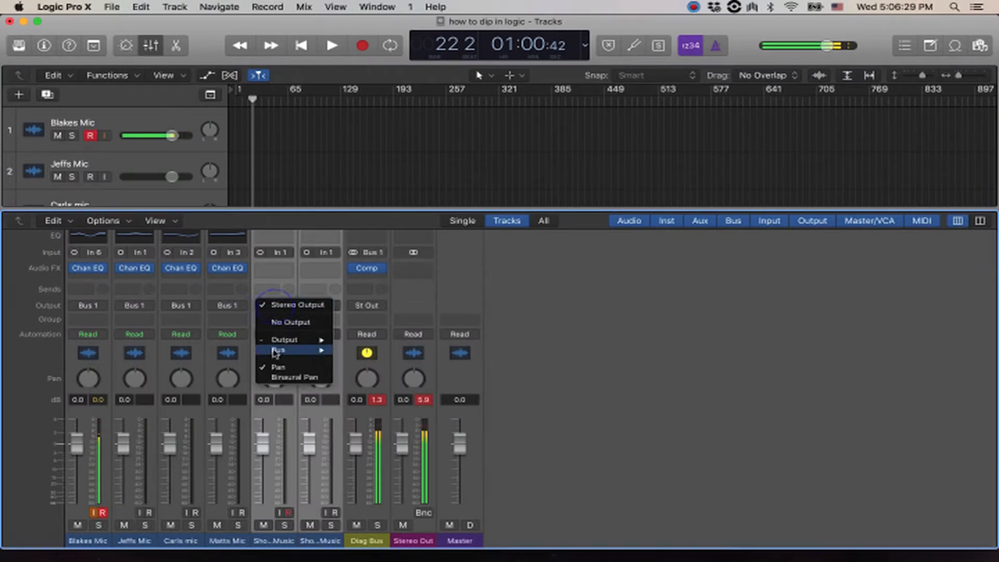
pyautogui.moveTo(276, 352)
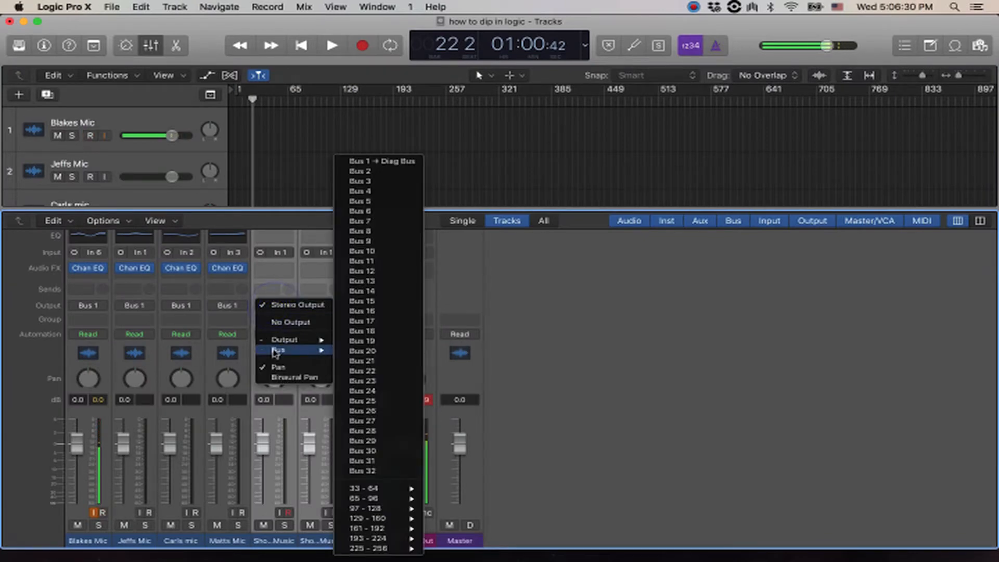
pyautogui.click(365, 173)
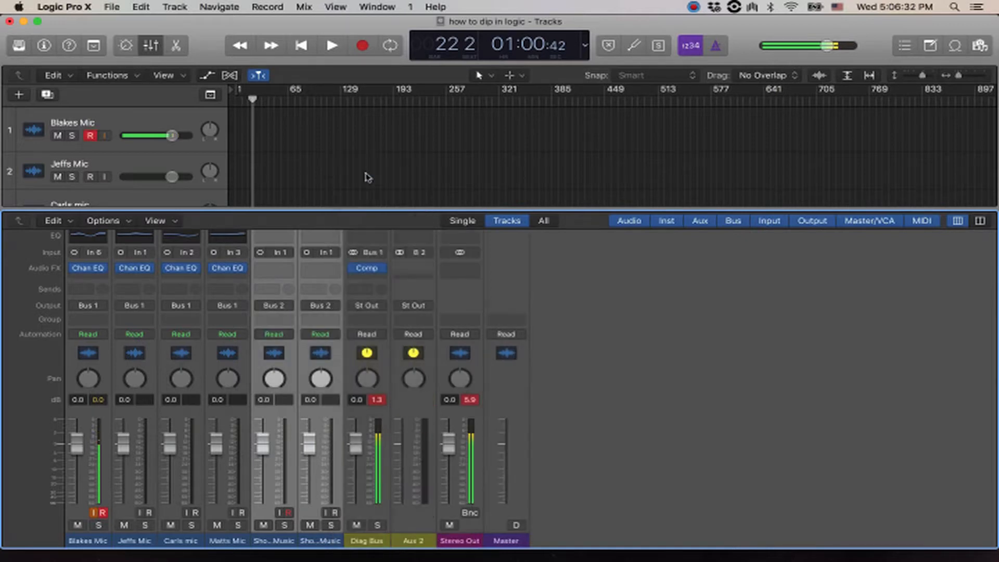
pyautogui.doubleClick(415, 539)
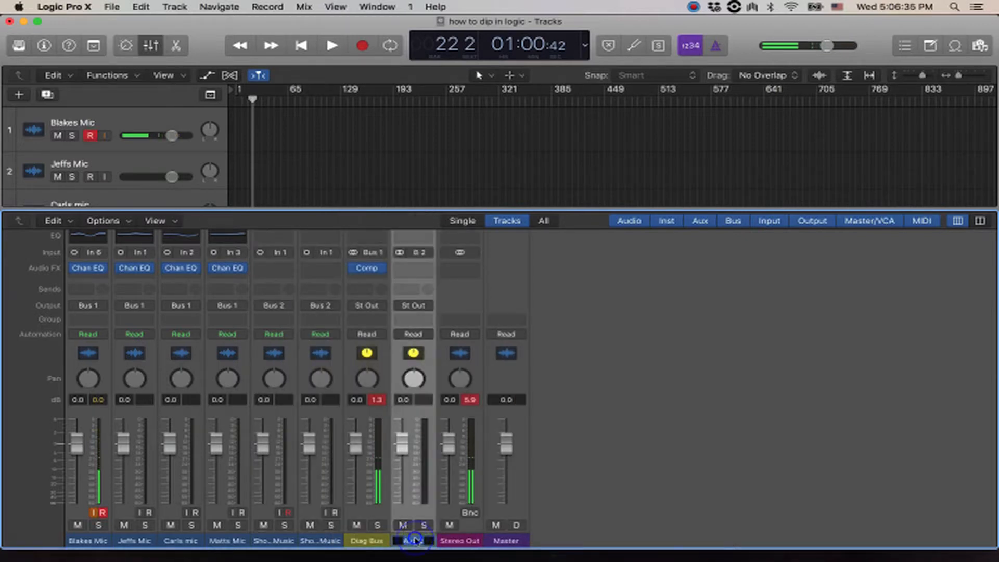
pyautogui.write('Music Bus')
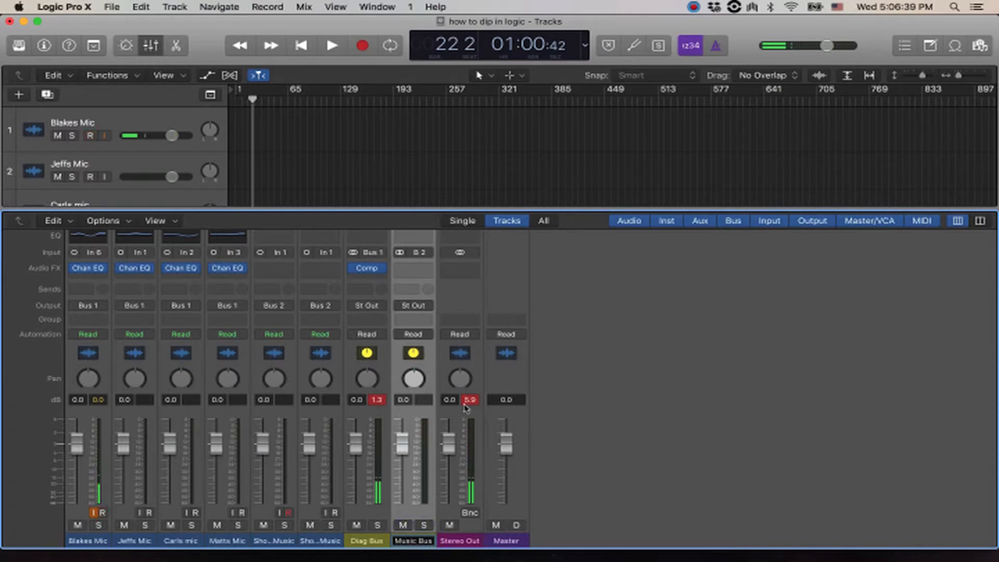
# - Add a Compressor to the Music Bus with Bus 1 as its side chain source, and view its side chain detection settings
pyautogui.click(413, 268)
pyautogui.moveTo(424, 300)
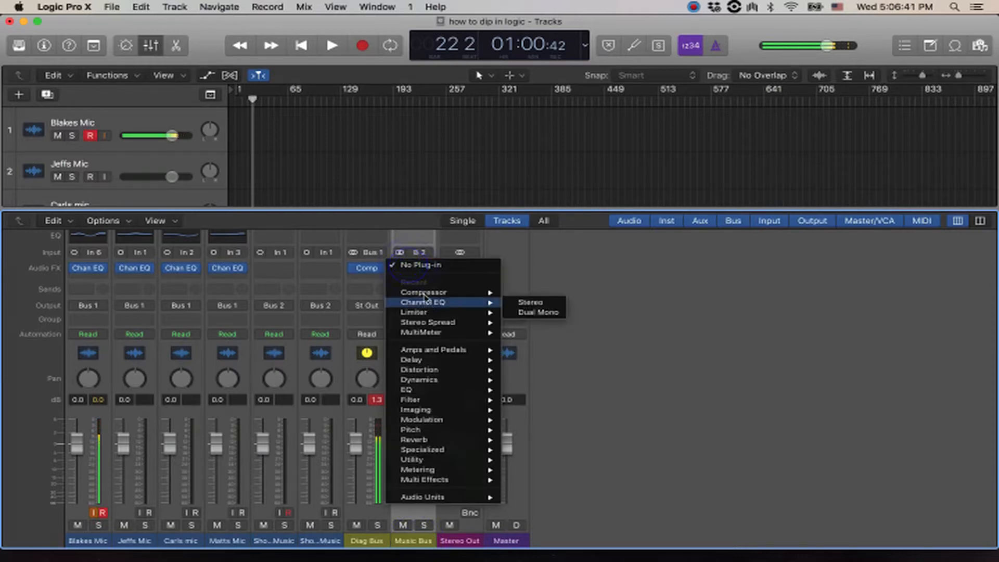
pyautogui.click(522, 292)
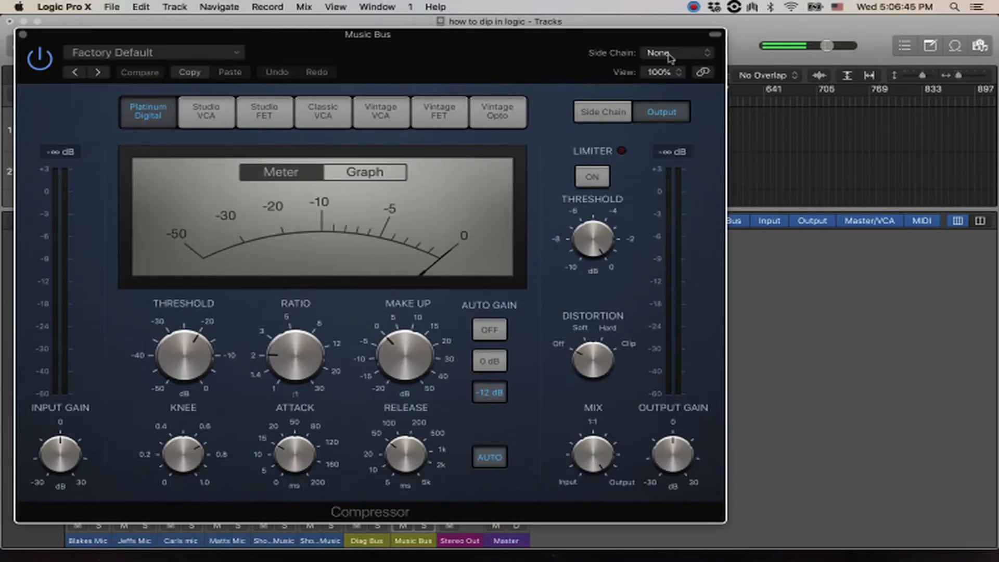
pyautogui.click(669, 54)
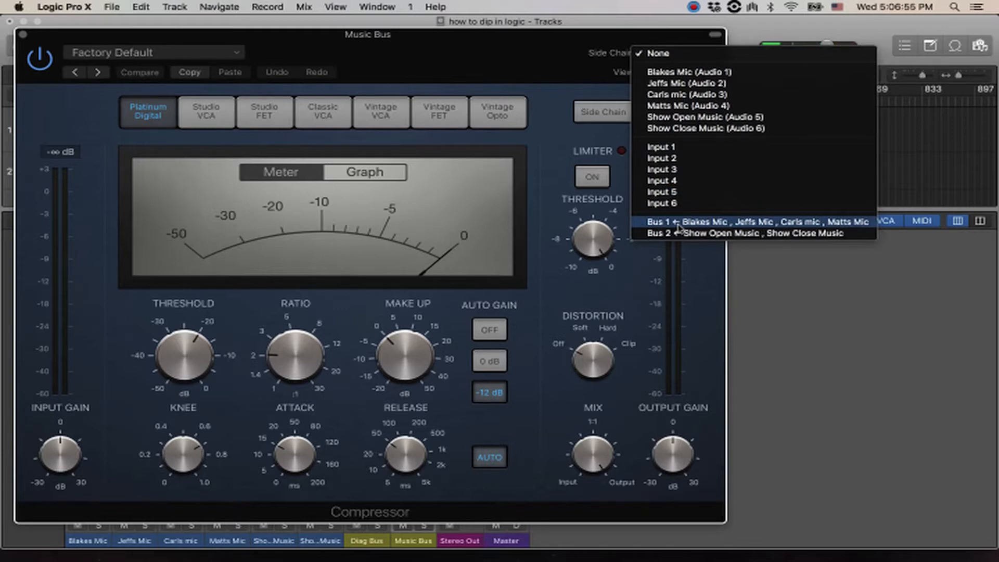
pyautogui.click(677, 223)
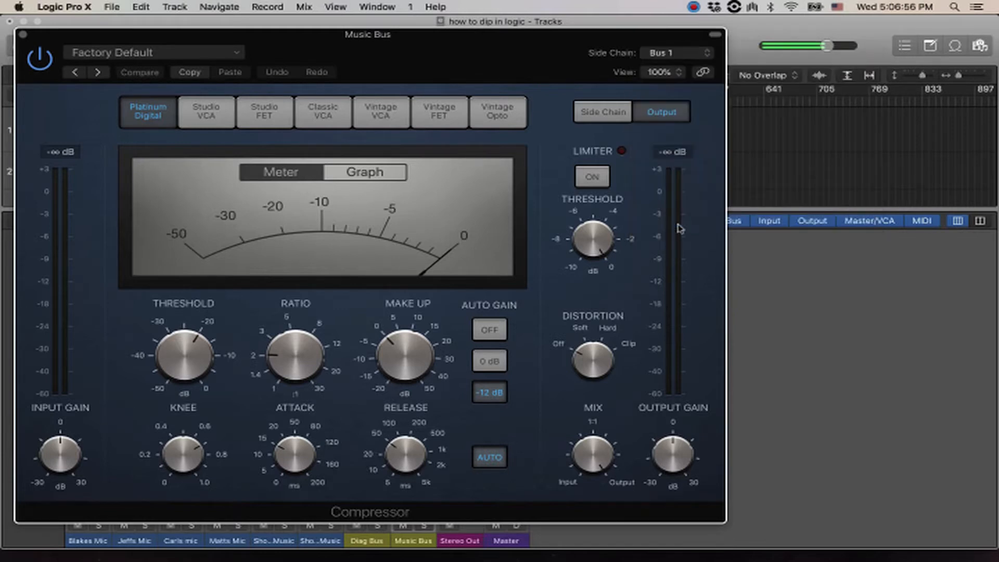
pyautogui.click(602, 113)
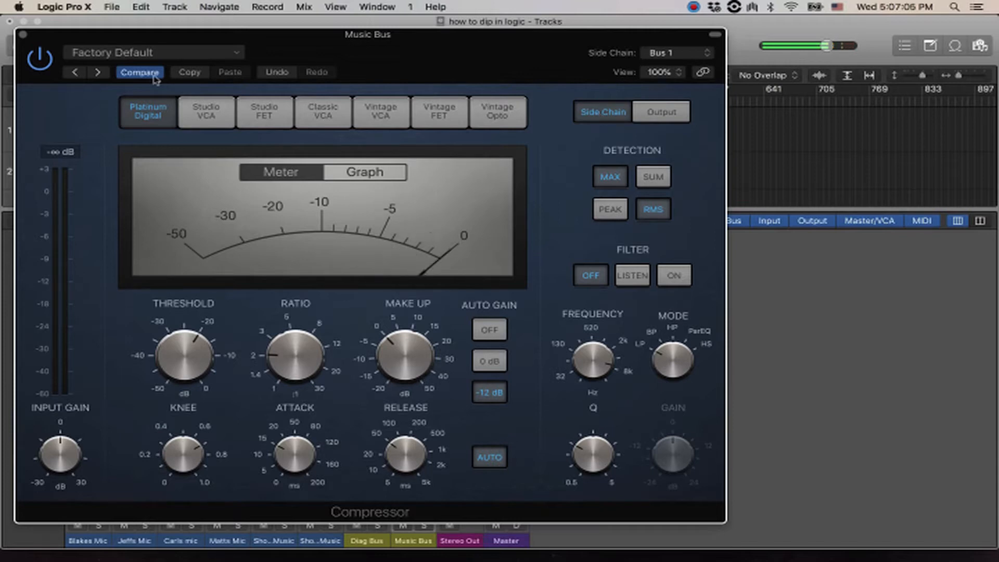
pyautogui.click(22, 35)
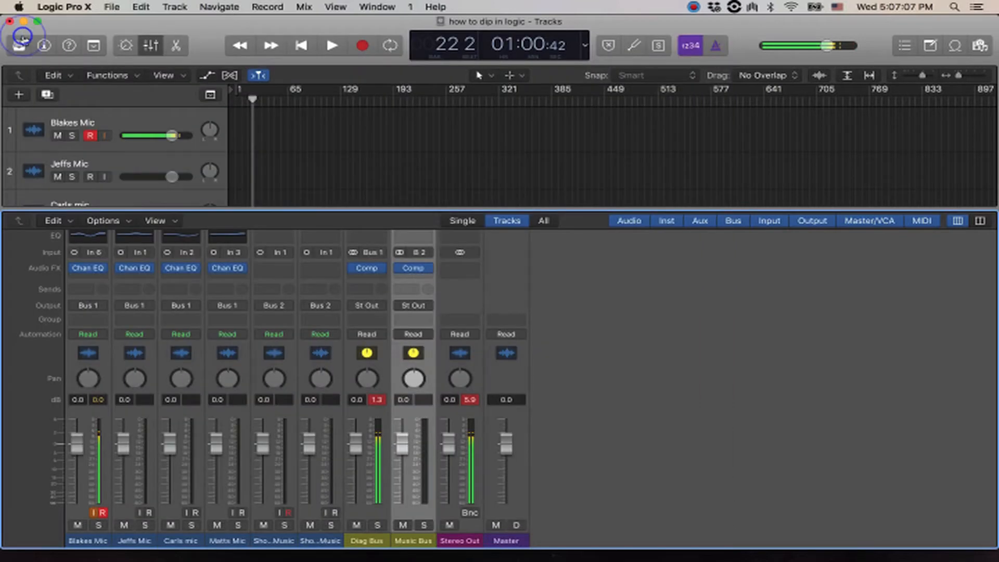
# - Switch to Finder and add the HF1007_005 Saturday WAV from "music for promo video" to Show Open Music near bar 48, converting it to 44.1 kHz
pyautogui.press('super+Tab')
pyautogui.press('super+Tab')
pyautogui.press('super+Tab')
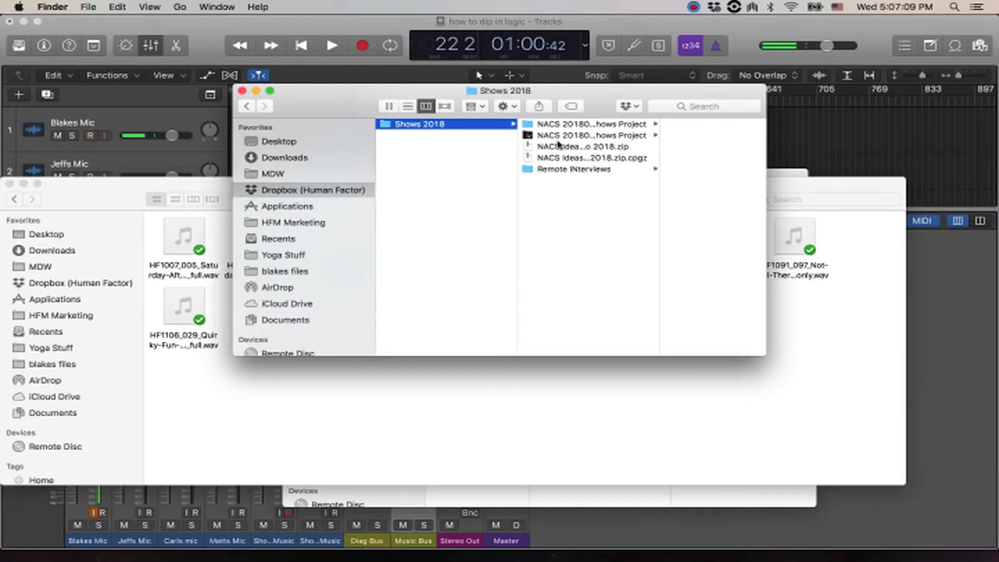
pyautogui.click(292, 414)
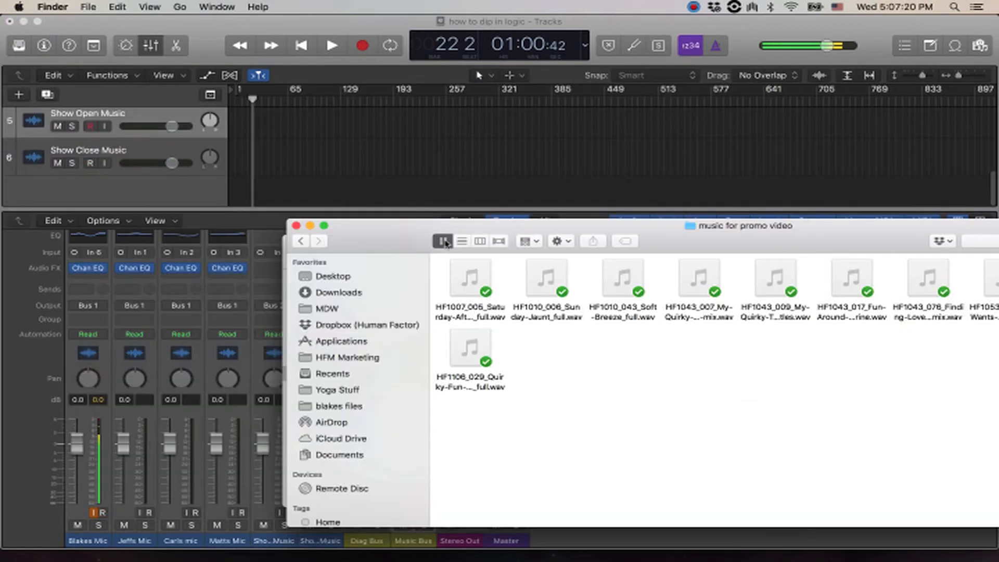
pyautogui.moveTo(471, 279); pyautogui.dragTo(276, 124)
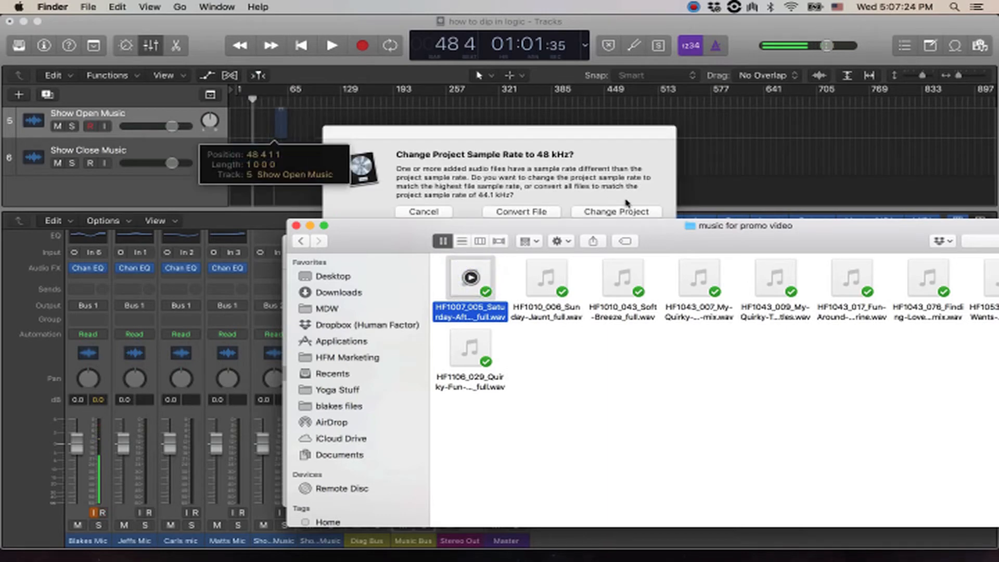
pyautogui.click(539, 211)
pyautogui.click(334, 141)
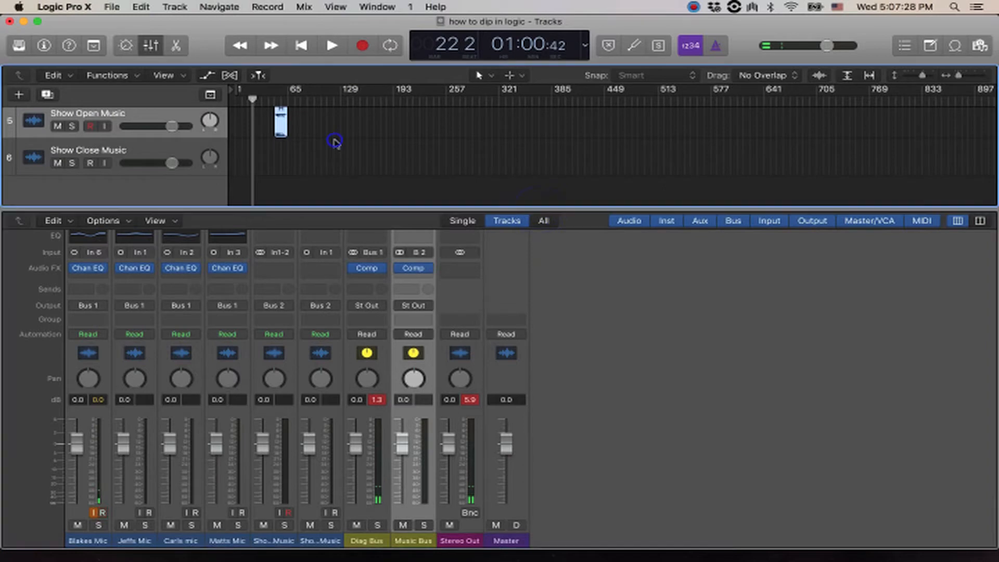
pyautogui.press('t')
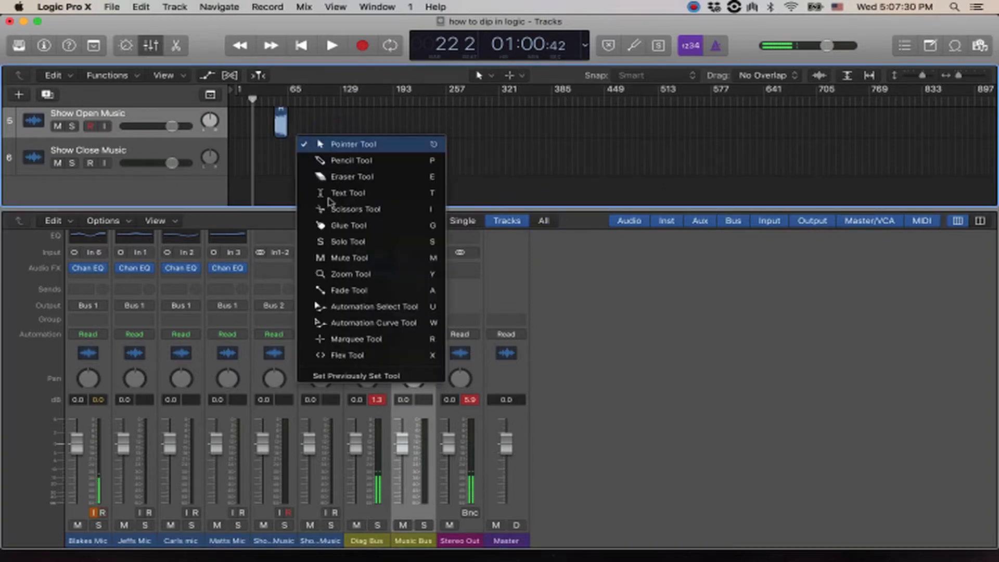
pyautogui.click(339, 241)
pyautogui.press('t')
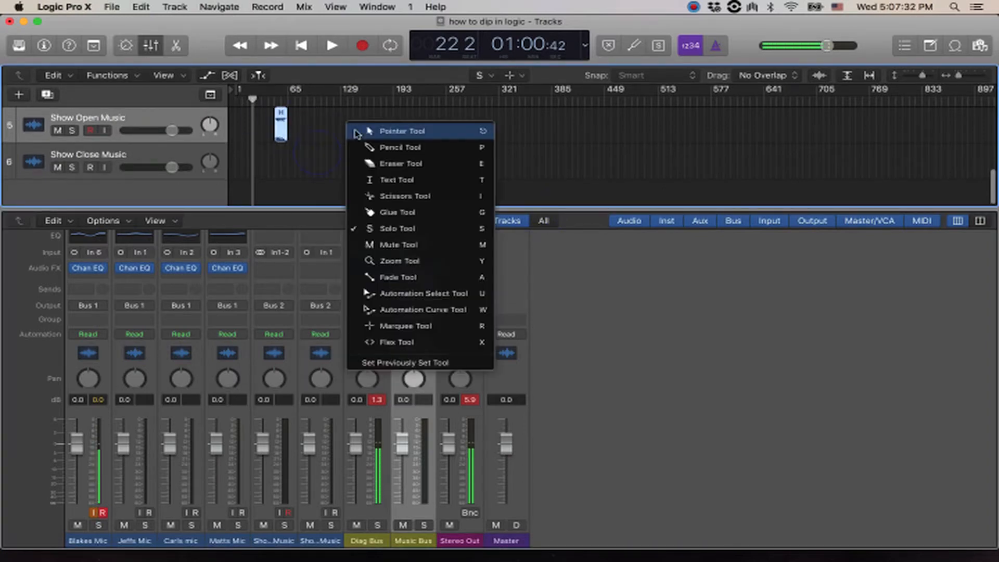
pyautogui.click(355, 131)
# - Play the opening music clip from its start and lower the Show Open Music volume to about -44 dB, then stop playback
pyautogui.moveTo(172, 130); pyautogui.dragTo(128, 130)
pyautogui.click(276, 98)
pyautogui.press('space')
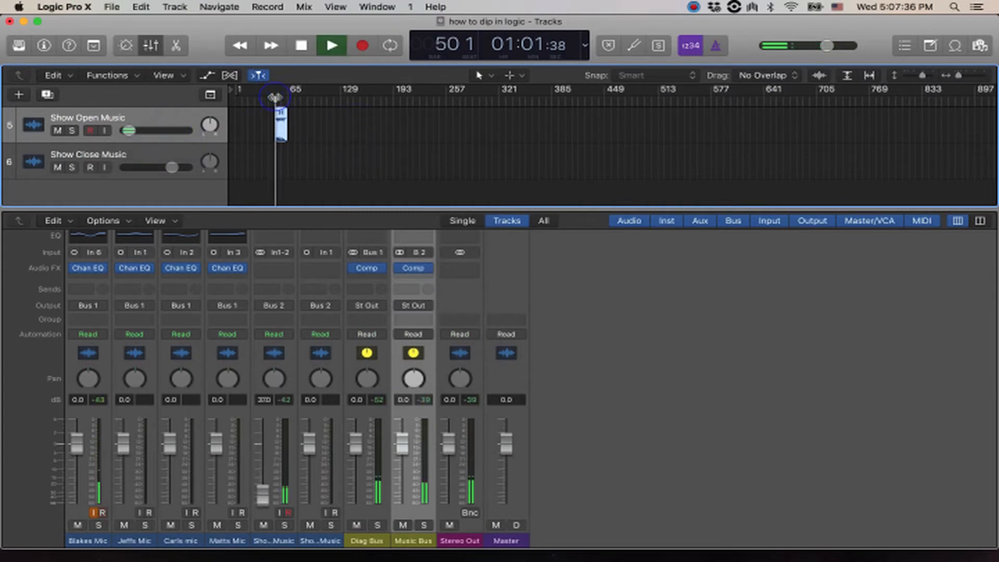
pyautogui.moveTo(263, 491); pyautogui.dragTo(262, 498)
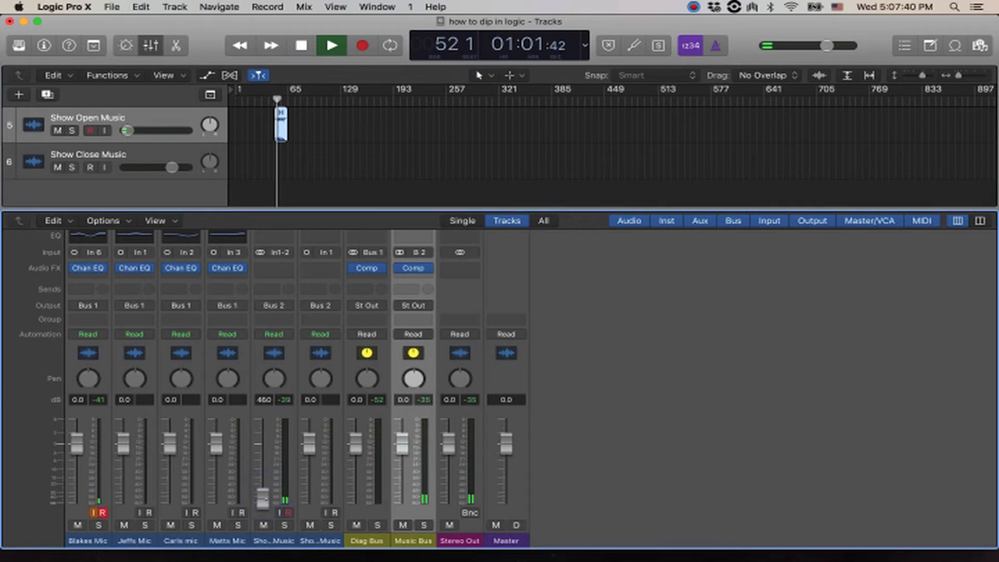
pyautogui.press('space')
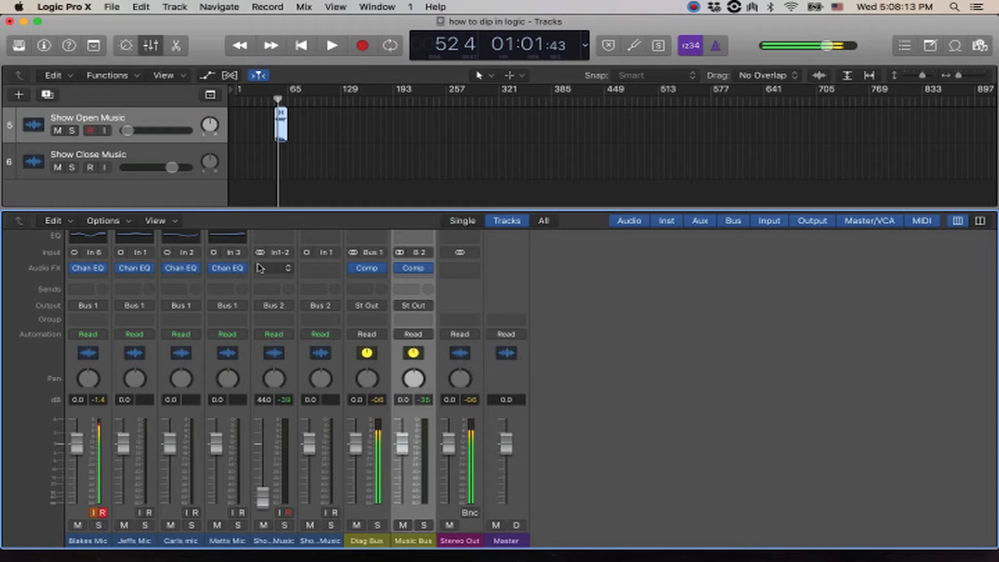
# - Open the Music Bus compressor, move it clear of the timeline, and start playback from bar 48, at the opening music clip
pyautogui.click(415, 271)
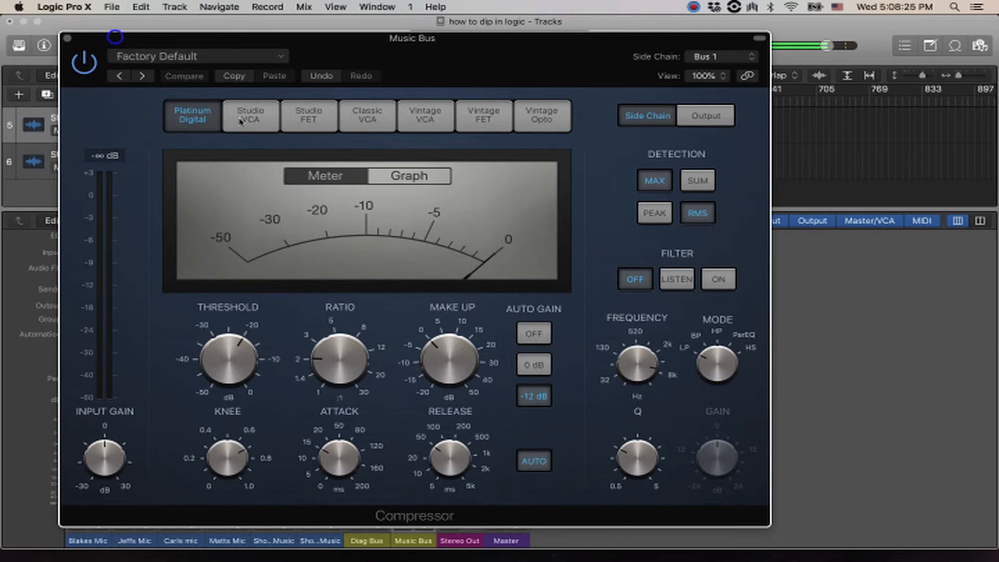
pyautogui.moveTo(114, 37); pyautogui.dragTo(281, 176)
pyautogui.click(273, 101)
pyautogui.doubleClick(273, 100)
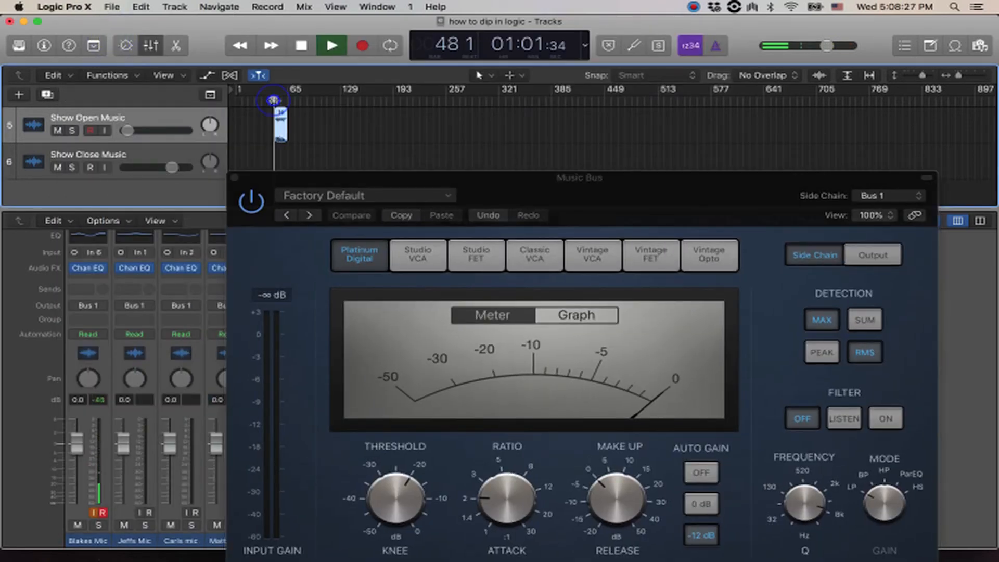
# - Start recording with the metronome off, and move the compressor window clear of the Show Open Music fader
pyautogui.click(362, 45)
pyautogui.click(715, 45)
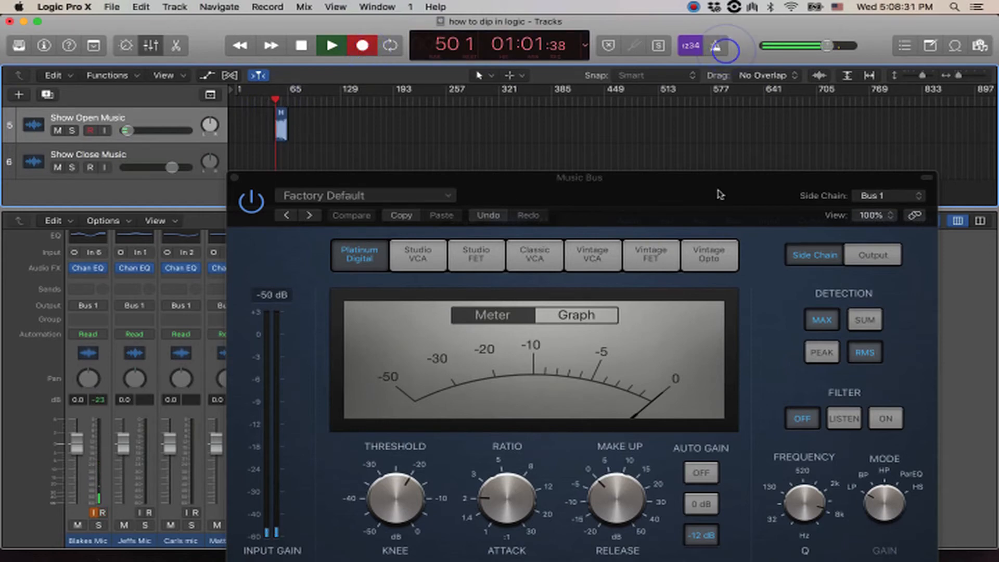
pyautogui.moveTo(312, 177); pyautogui.dragTo(372, 118)
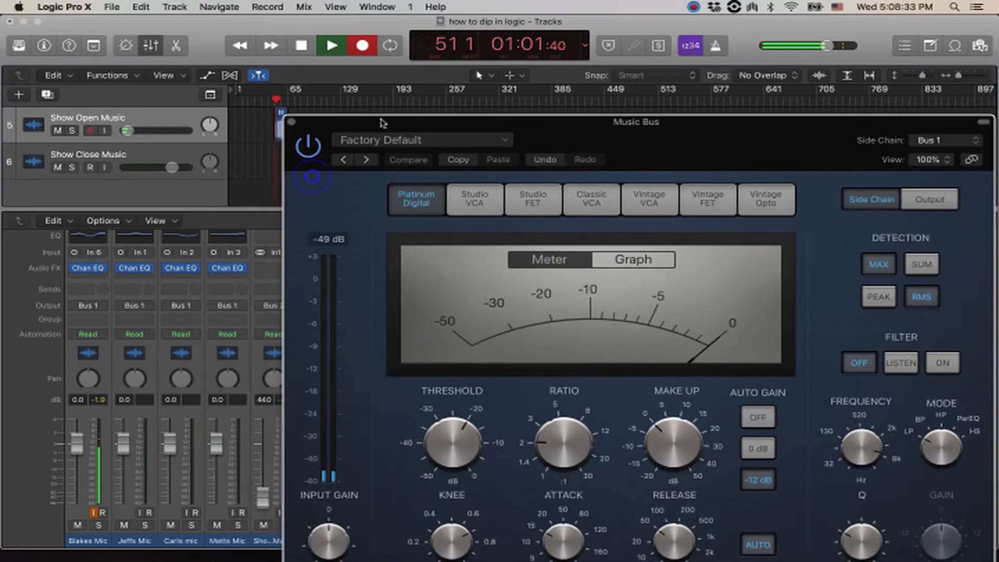
pyautogui.moveTo(260, 497); pyautogui.dragTo(261, 497)
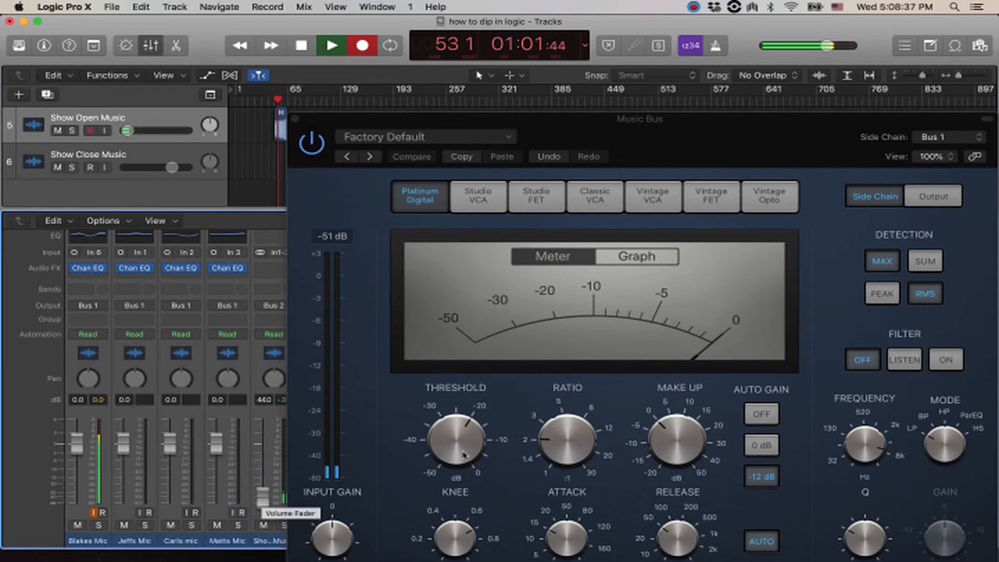
# - Lower the Music Bus compressor's threshold to -40 dB and reduce its make-up gain while recording
pyautogui.moveTo(461, 448); pyautogui.dragTo(446, 498)
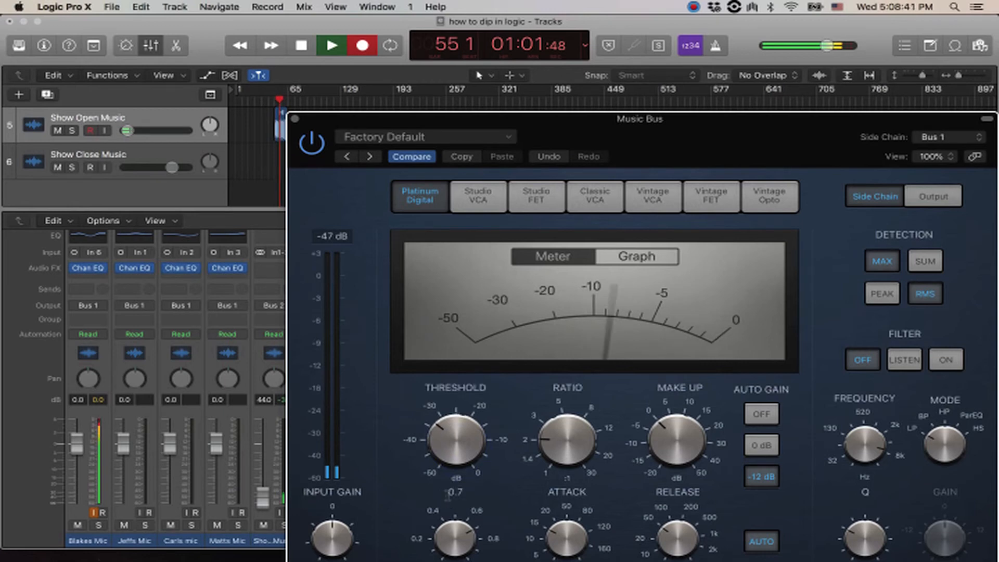
pyautogui.click(685, 531)
pyautogui.moveTo(685, 531); pyautogui.dragTo(676, 444)
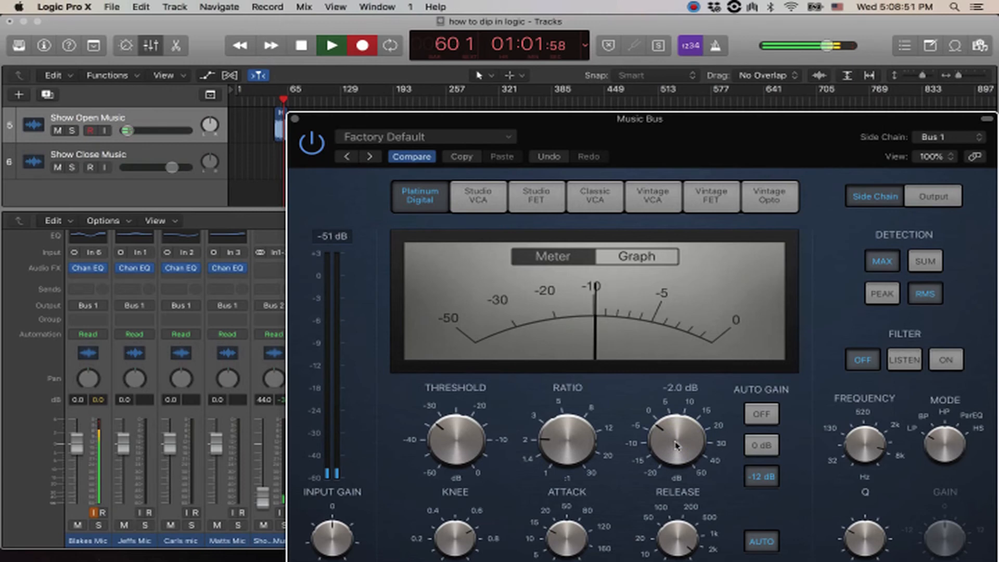
pyautogui.moveTo(676, 445); pyautogui.dragTo(676, 448)
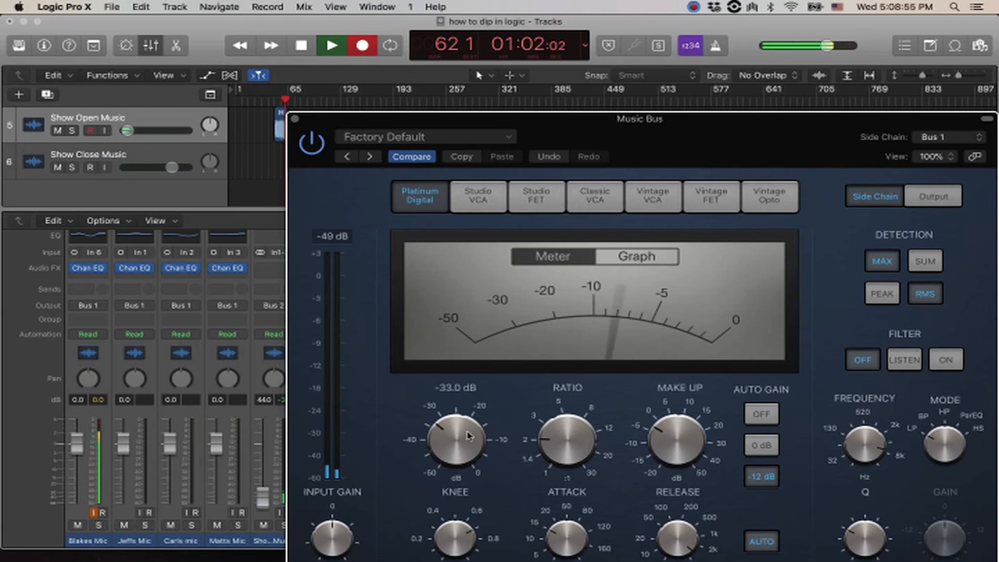
pyautogui.moveTo(466, 457); pyautogui.dragTo(468, 461)
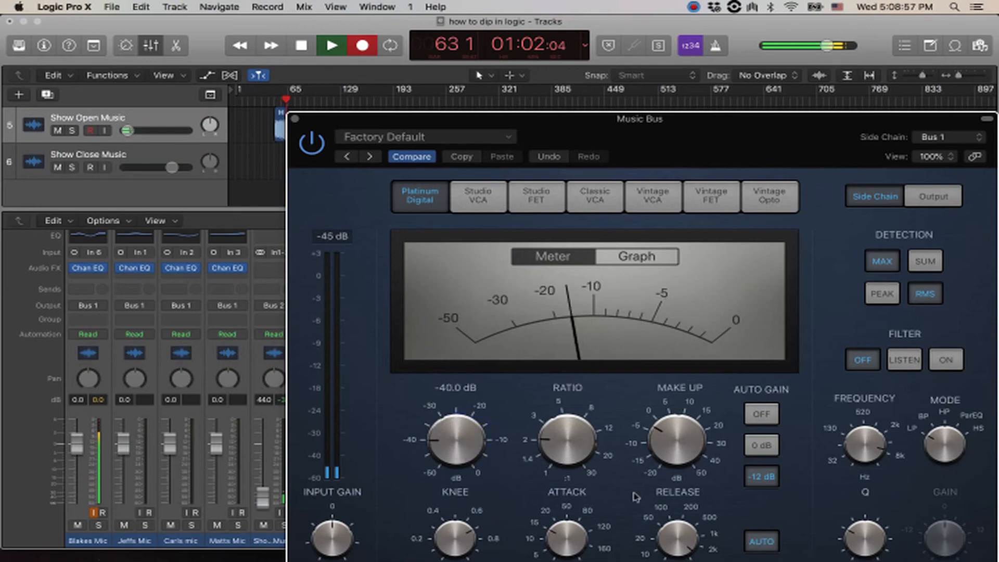